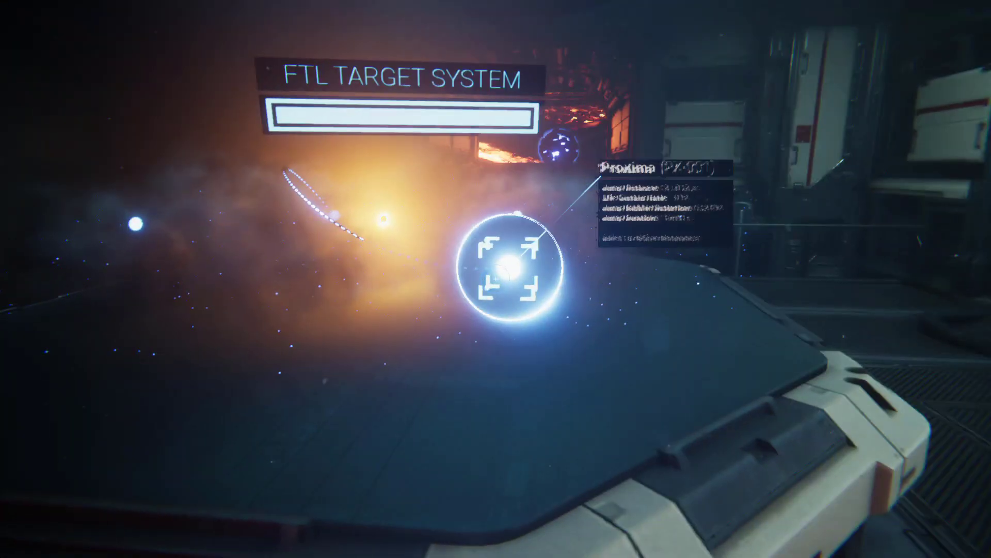
Step: Zoom into the Proxima system and pick the planet marked LANDING POSSIBLE
click(496, 279)
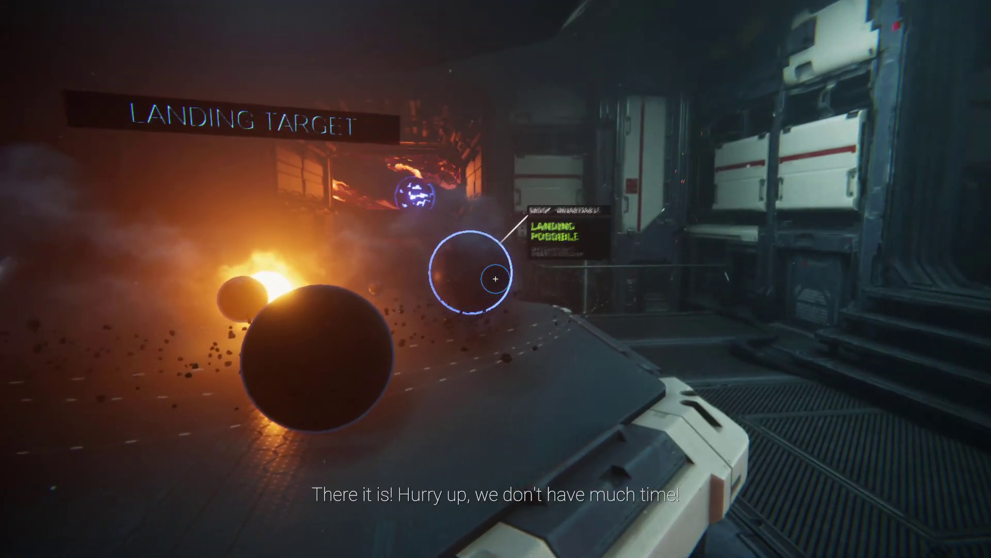
click(496, 278)
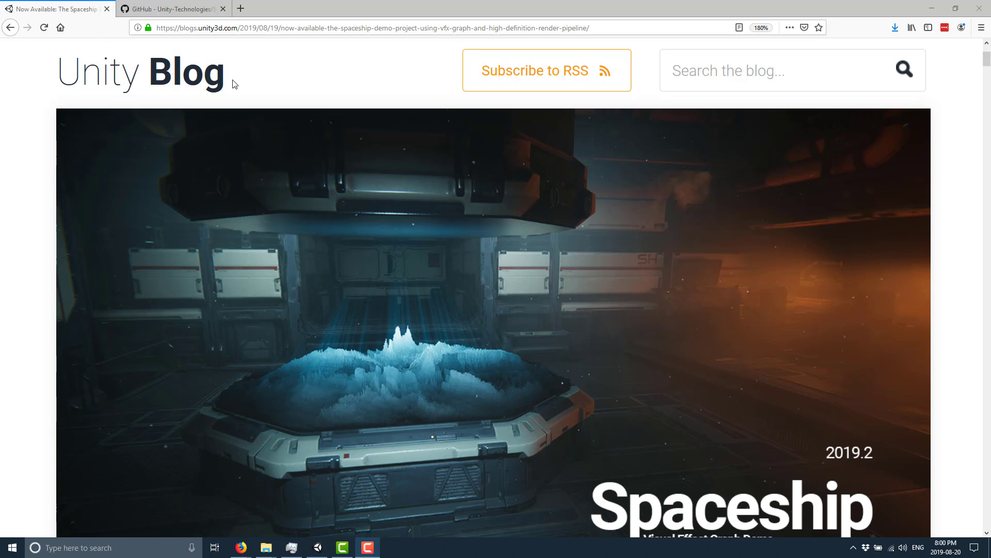
Step: Scroll the blog article past the intro and YouTube video to the corridor screenshot
click(416, 265)
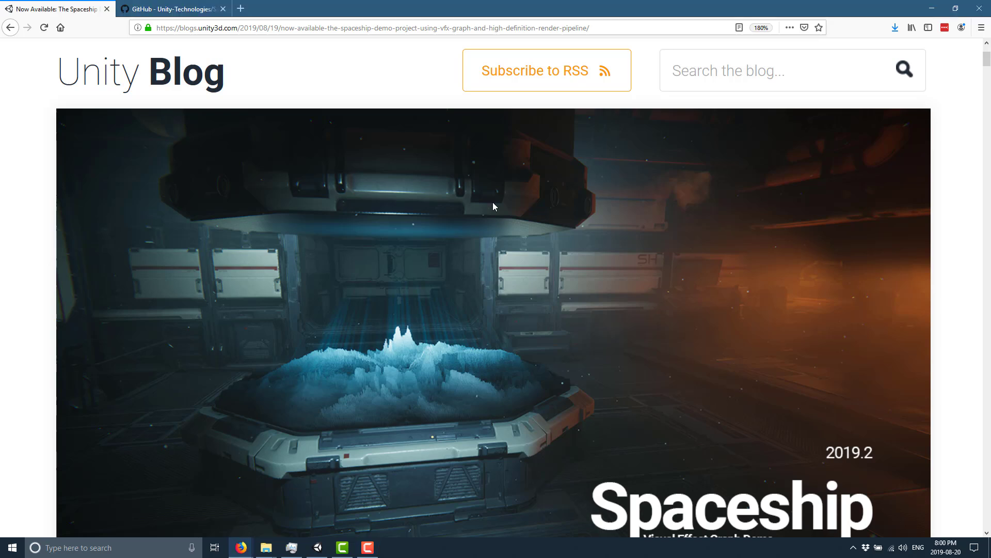
scroll(508, 197, down, 10)
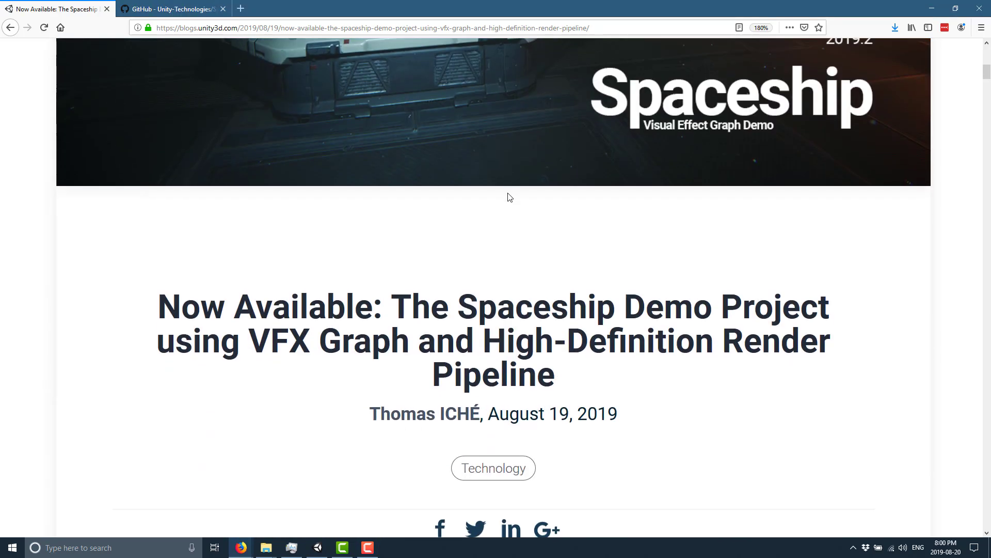
scroll(508, 196, down, 6)
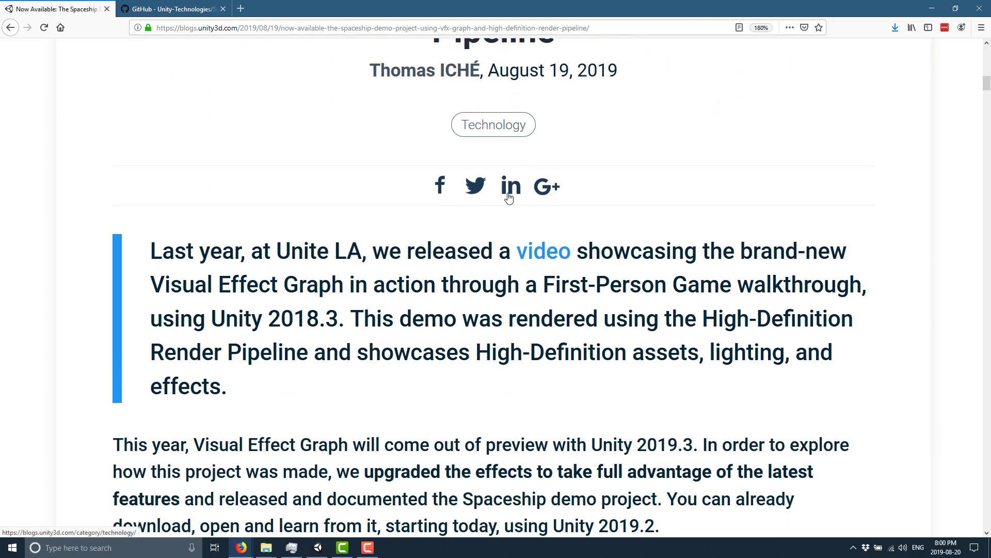
scroll(486, 128, down, 2)
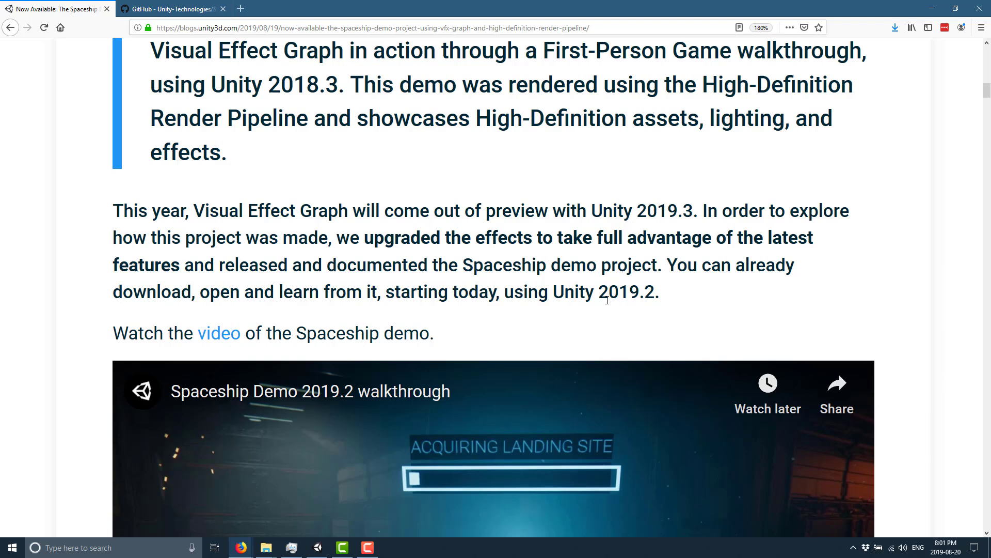
scroll(607, 301, down, 6)
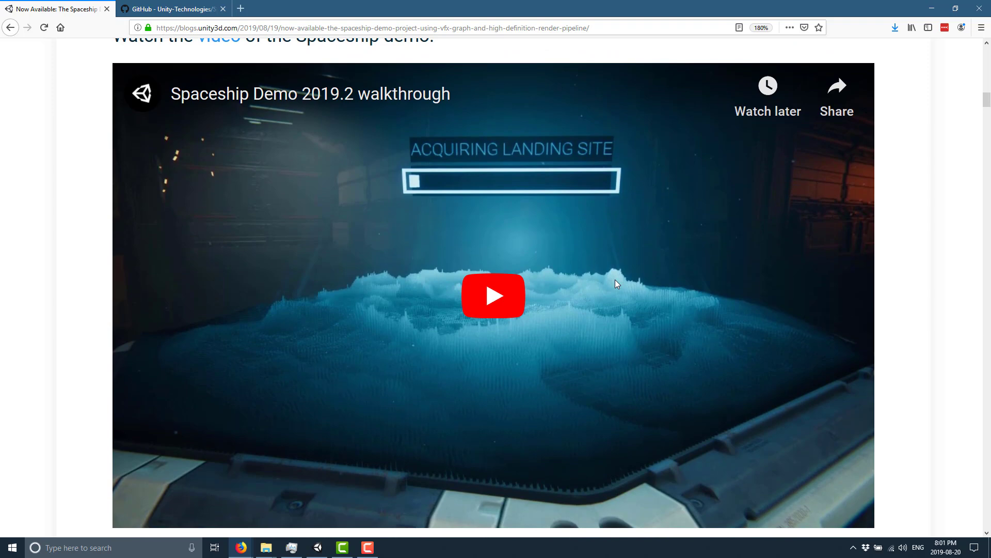
scroll(650, 283, down, 10)
scroll(649, 282, down, 2)
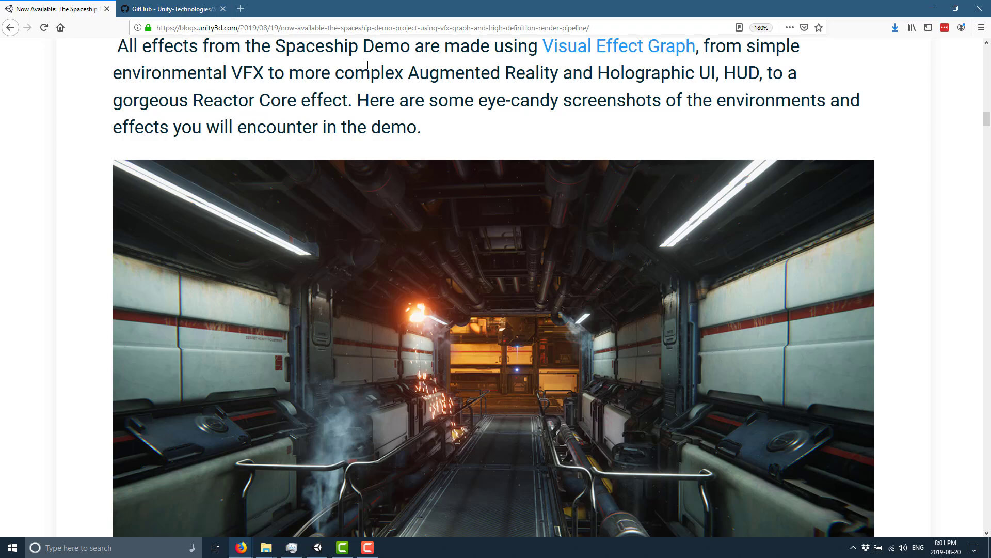
Step: Scroll to Authored for production and briefly highlight the 33.3 ms performance target sentence
scroll(560, 163, down, 10)
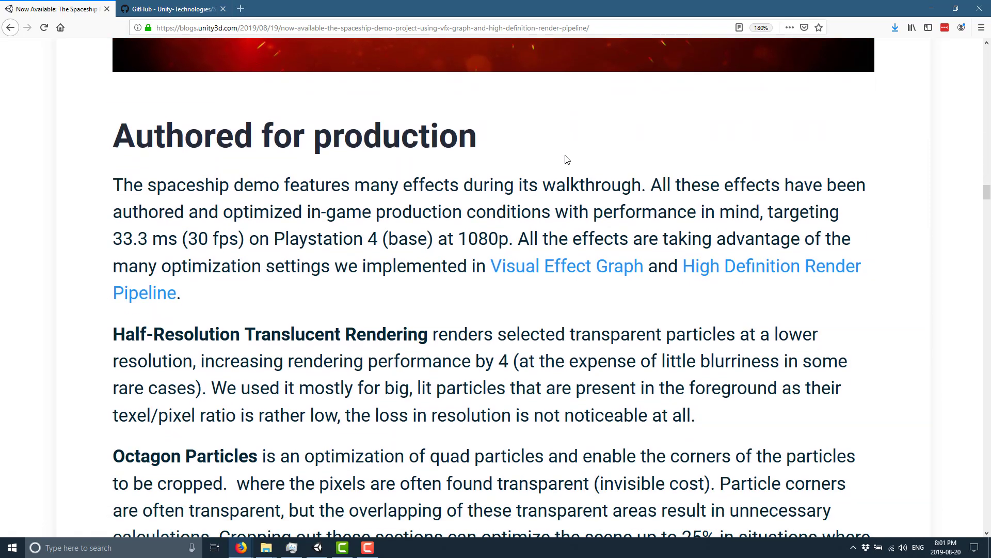
Step: Highlight the whole Simplified Lighting model paragraph
scroll(566, 160, down, 2)
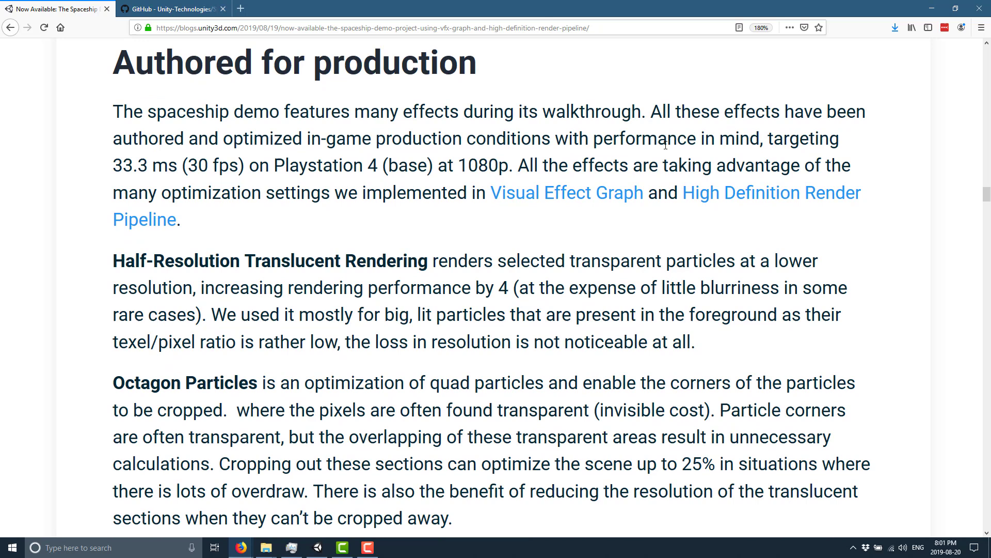
drag(667, 139, 534, 166)
click(534, 166)
scroll(533, 165, down, 4)
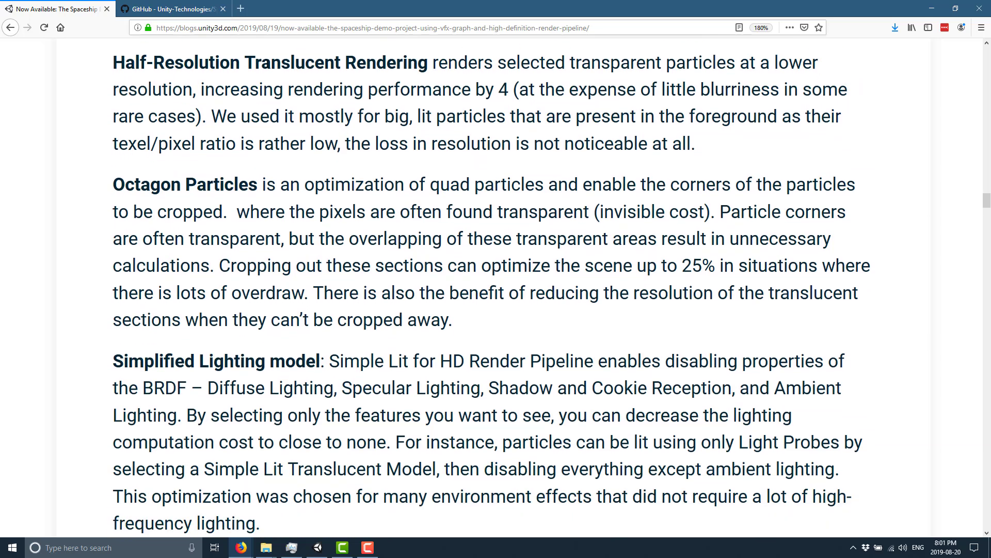
scroll(378, 132, down, 2)
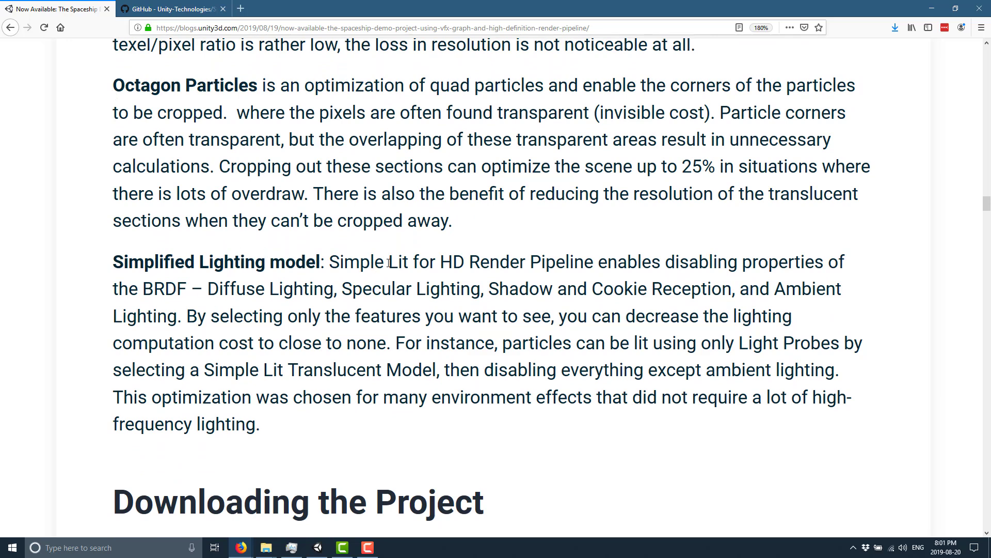
drag(360, 262, 401, 345)
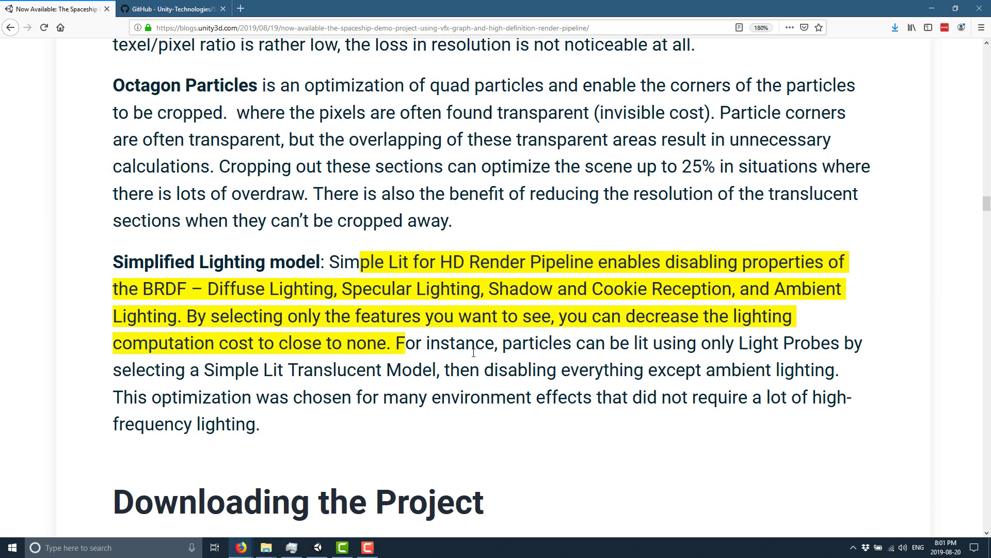
drag(473, 353, 798, 422)
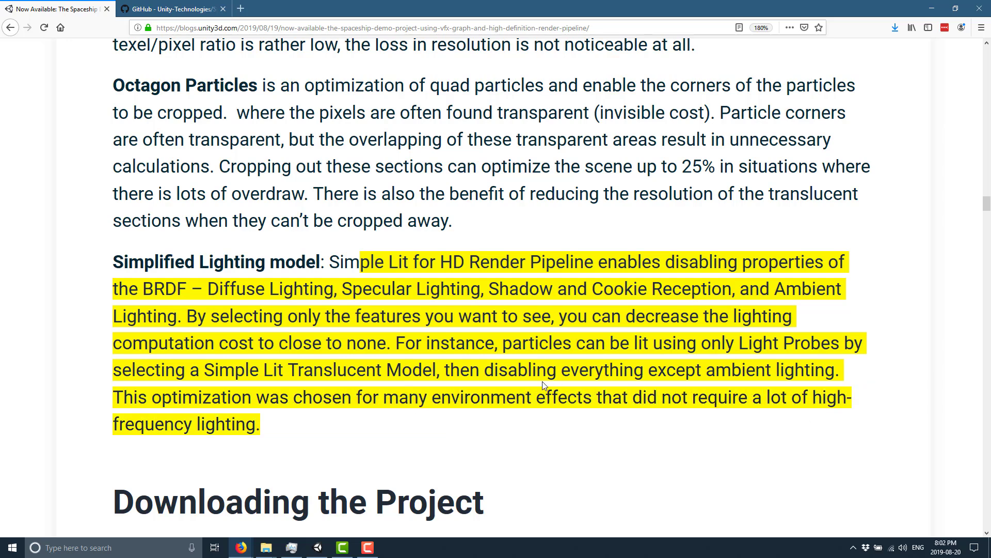
Step: Scroll to Downloading the Project and highlight Unity 2019.2.0f1, then just 2019
scroll(542, 381, down, 5)
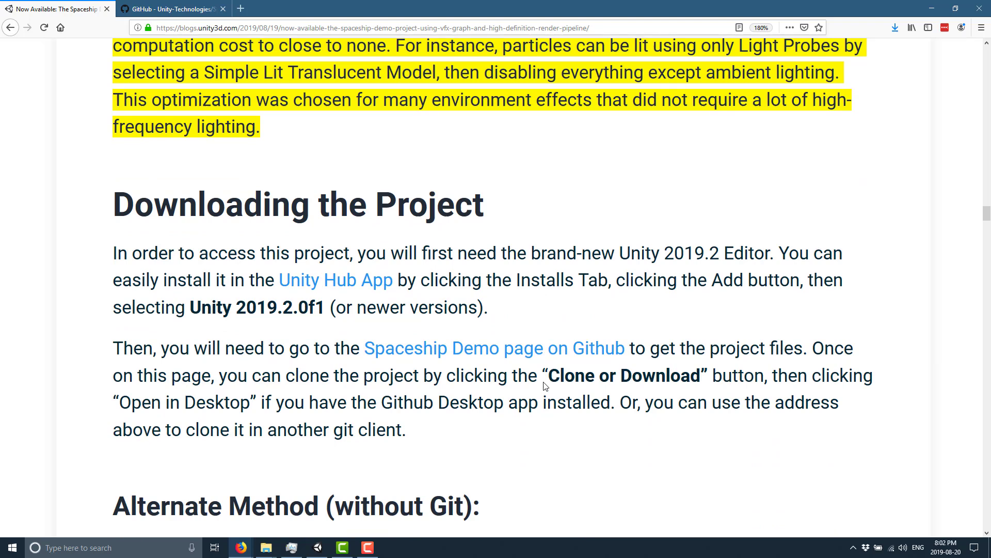
scroll(544, 387, down, 2)
drag(192, 210, 326, 229)
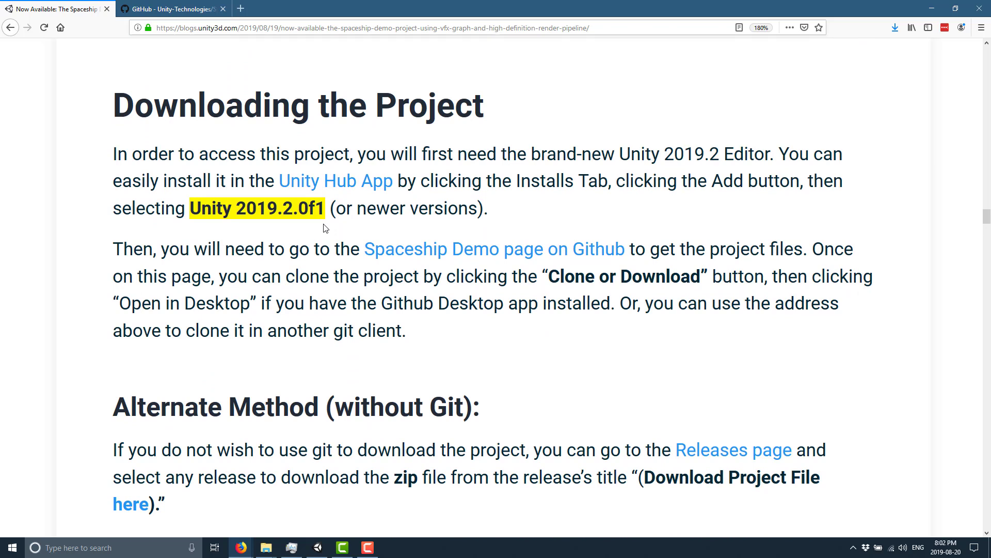
double_click(238, 215)
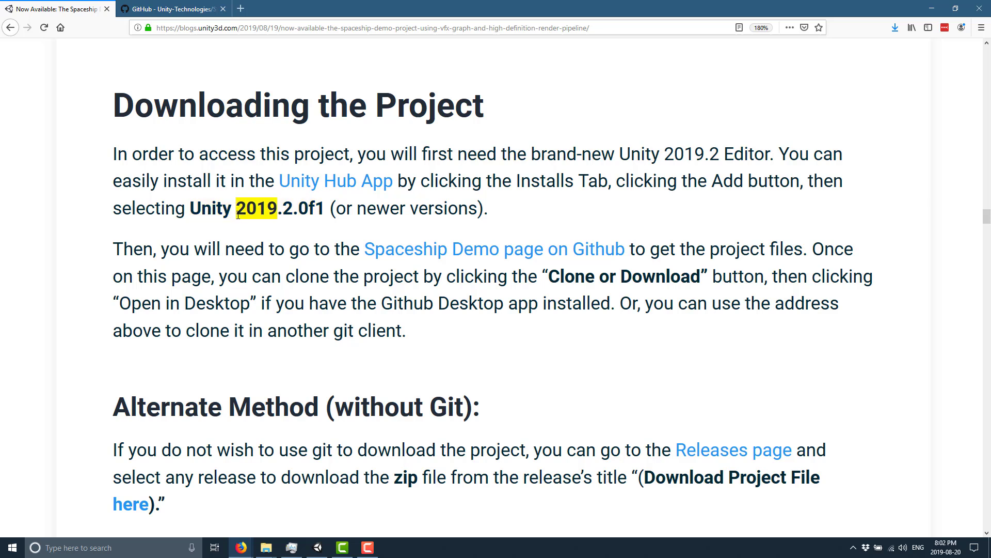
click(299, 256)
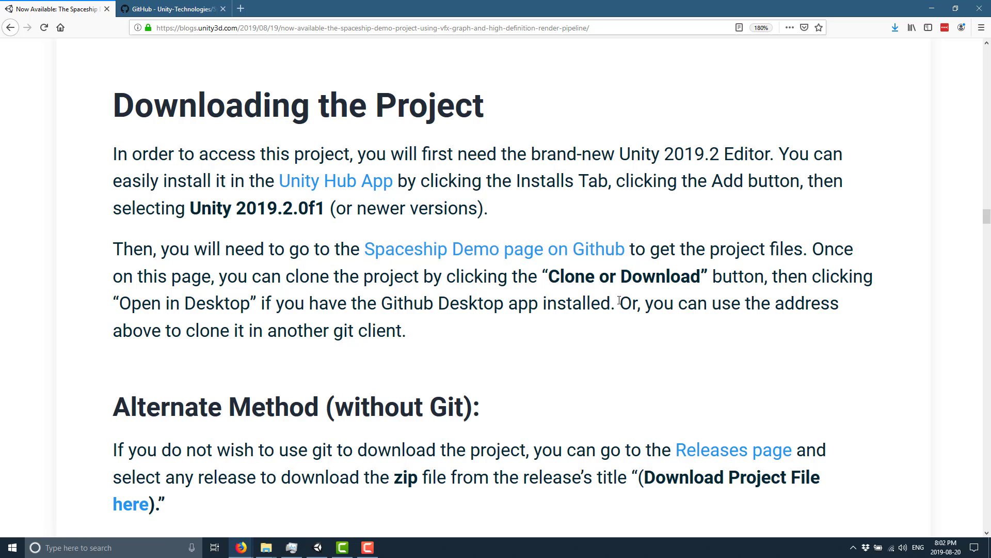
Step: Highlight the expected demo performance sentence and the 30fps at 1080p figure
scroll(620, 300, down, 5)
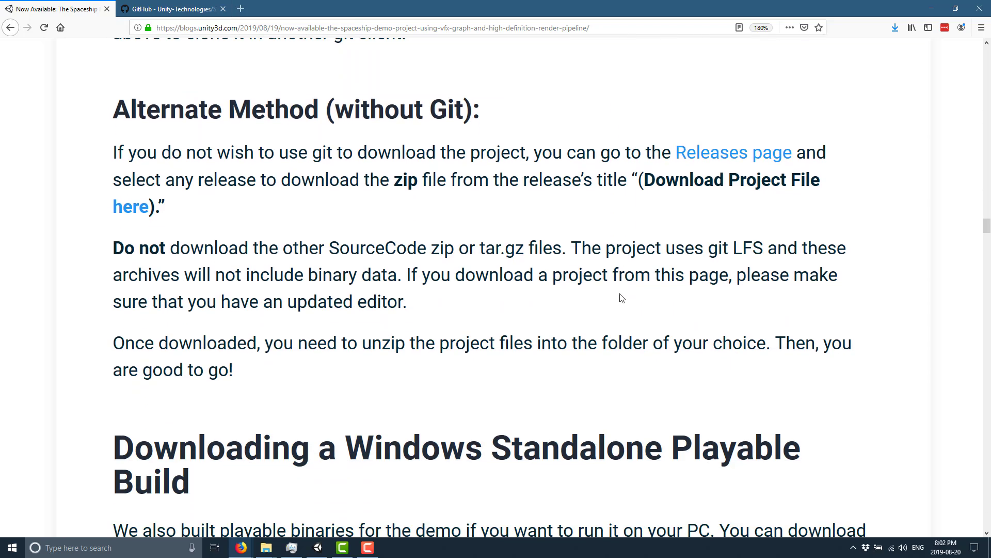
scroll(558, 251, down, 5)
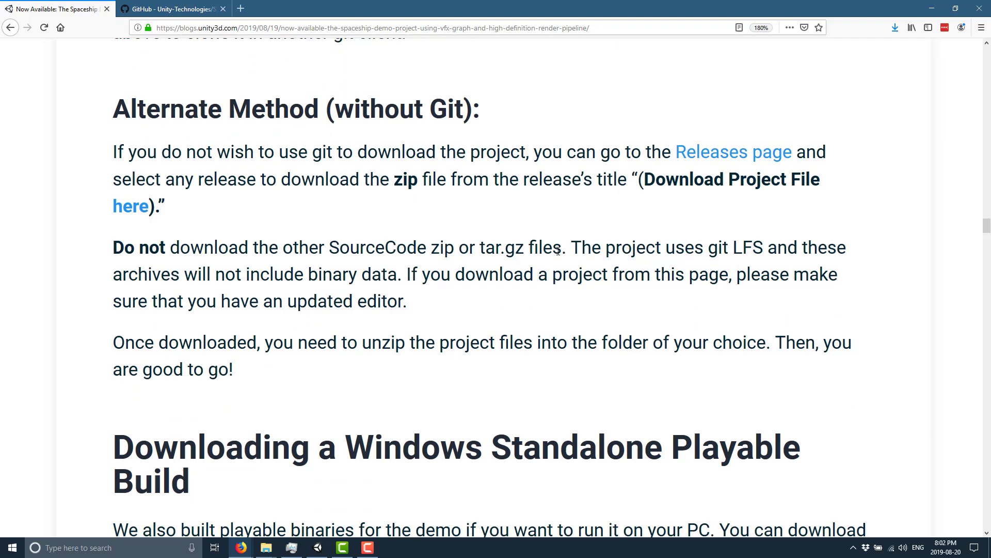
scroll(558, 251, down, 2)
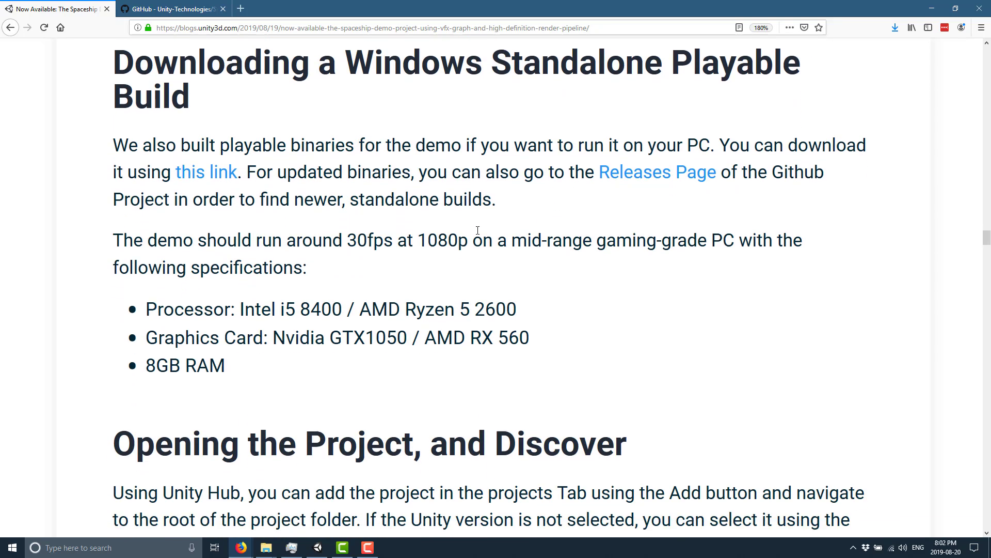
drag(448, 247, 100, 224)
click(100, 224)
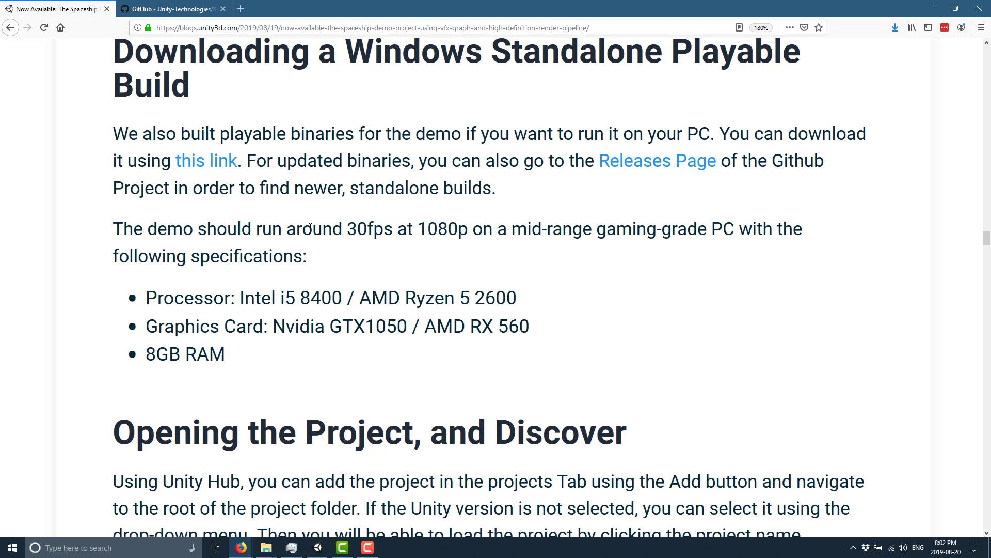
drag(323, 231, 499, 229)
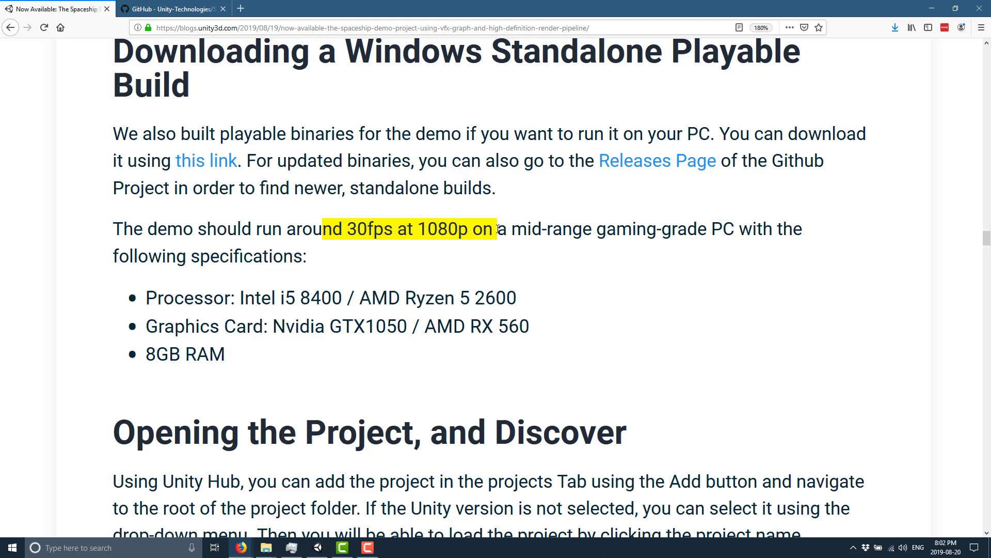
click(498, 229)
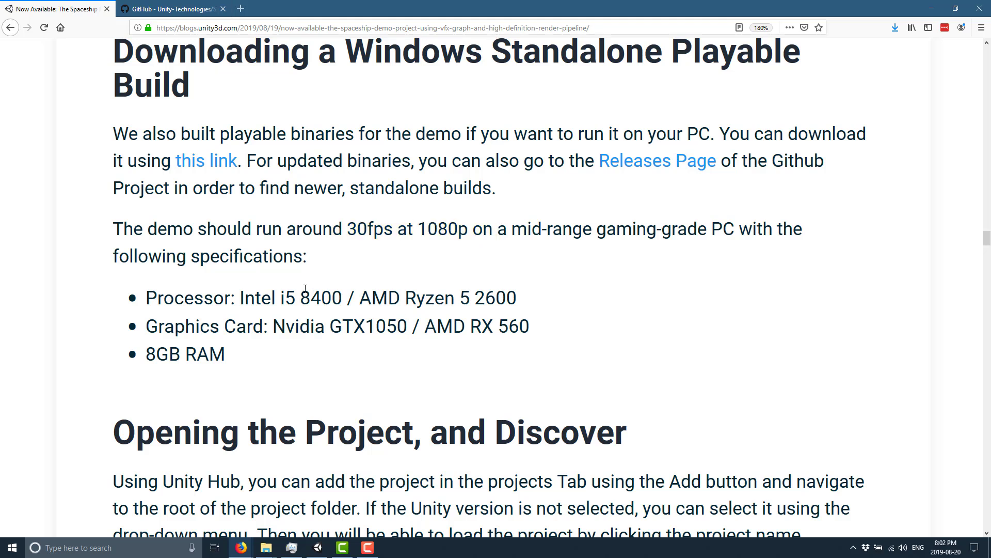
Step: Highlight the recommended processor specs and the GTX1050 graphics card
drag(213, 298, 547, 296)
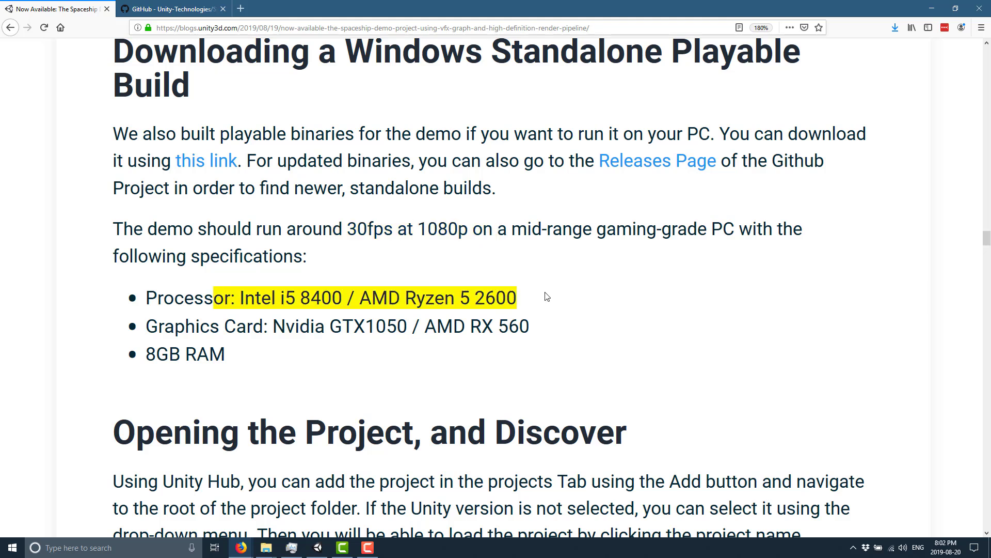
click(542, 322)
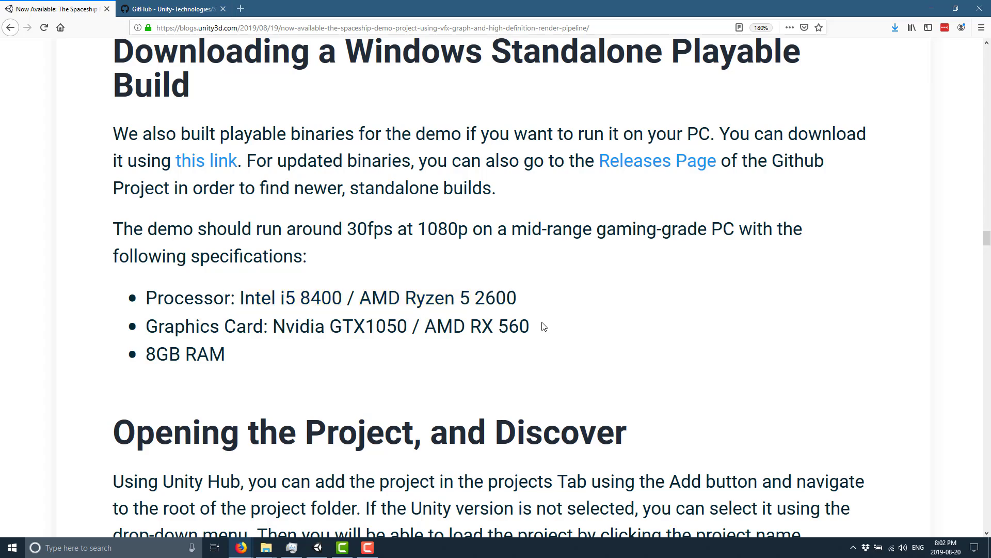
double_click(381, 326)
scroll(382, 385, down, 10)
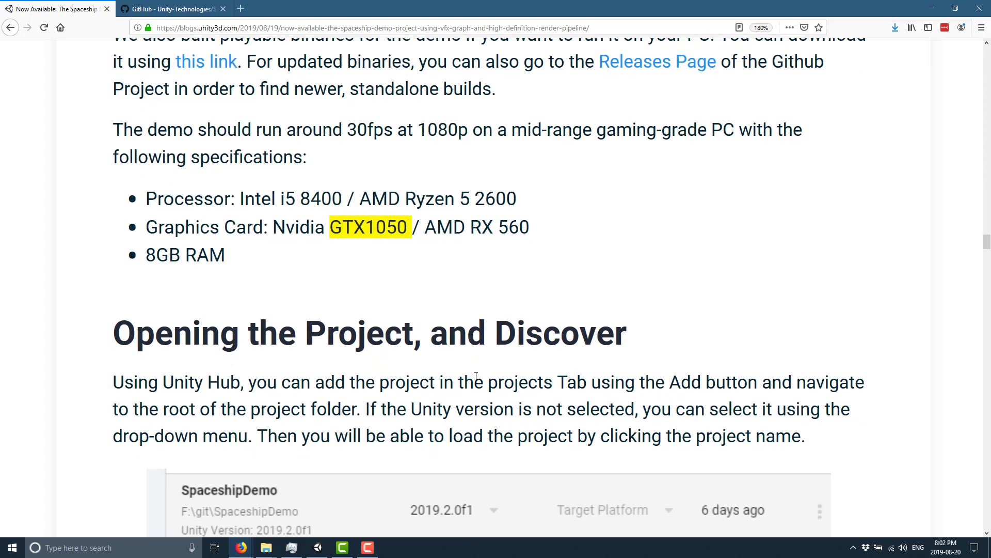
scroll(534, 309, down, 11)
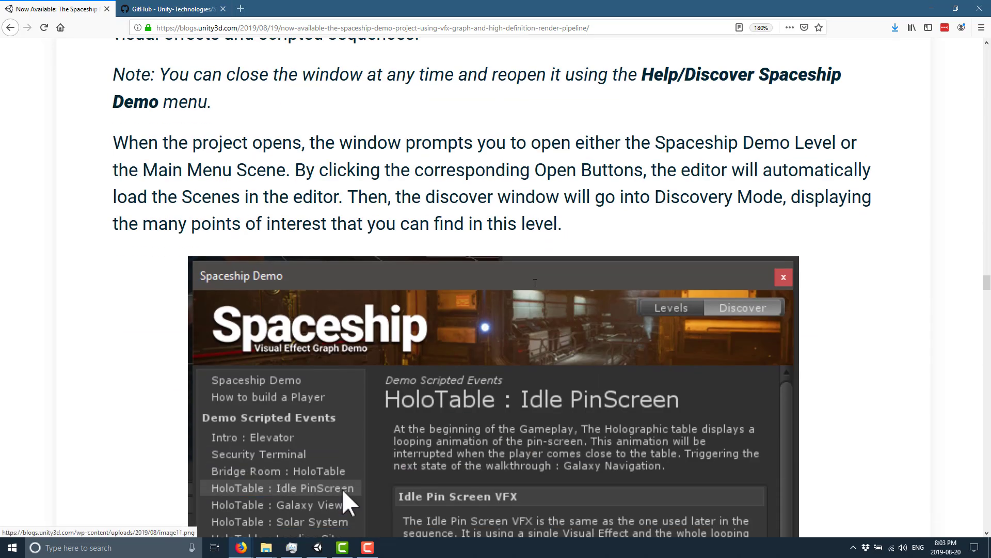
Step: Switch to the GitHub SpaceshipDemo tab and scroll to the repository's folder list
click(173, 9)
scroll(619, 304, up, 6)
scroll(619, 304, up, 10)
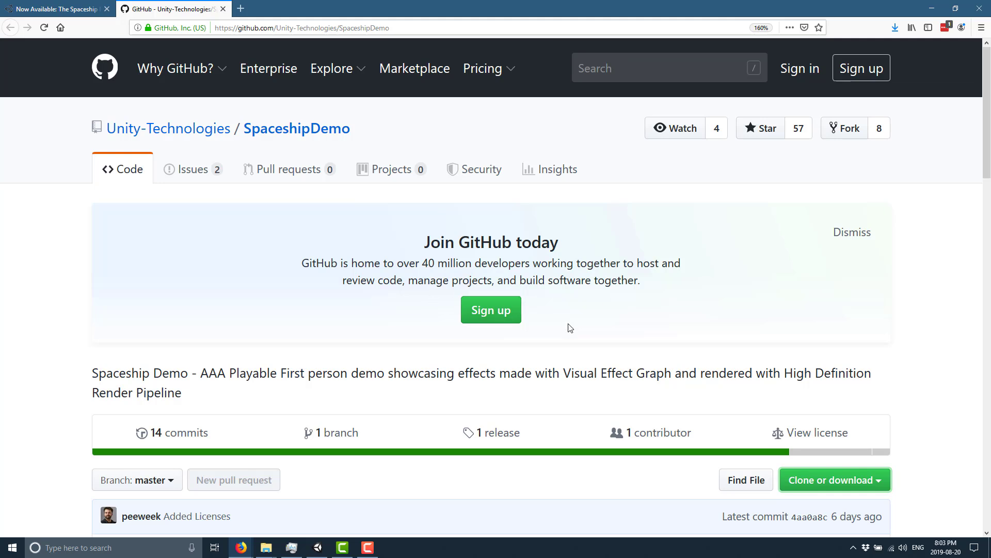
scroll(570, 328, down, 2)
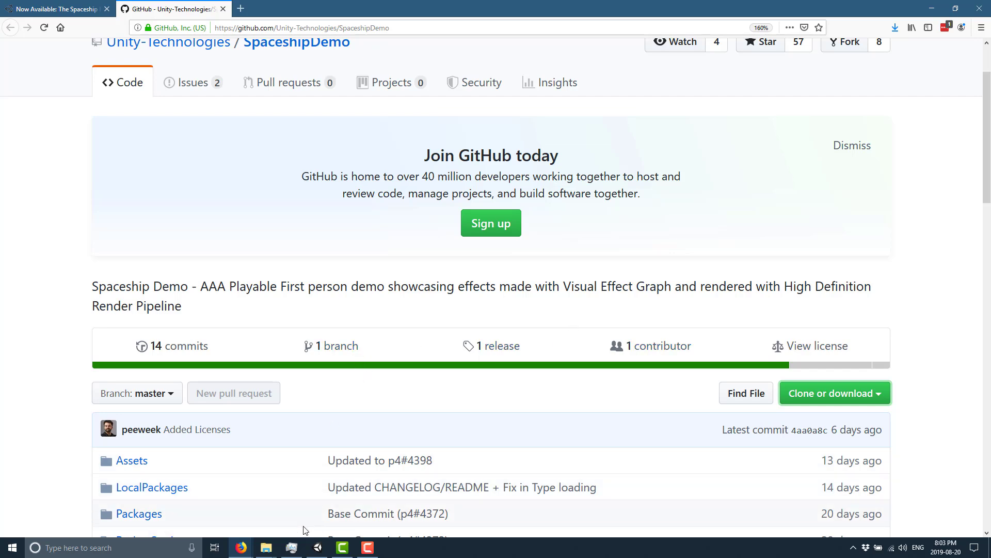
Step: Return to Unity, move the Discovering Spaceship Demo window aside, and open the Spaceship level
click(318, 549)
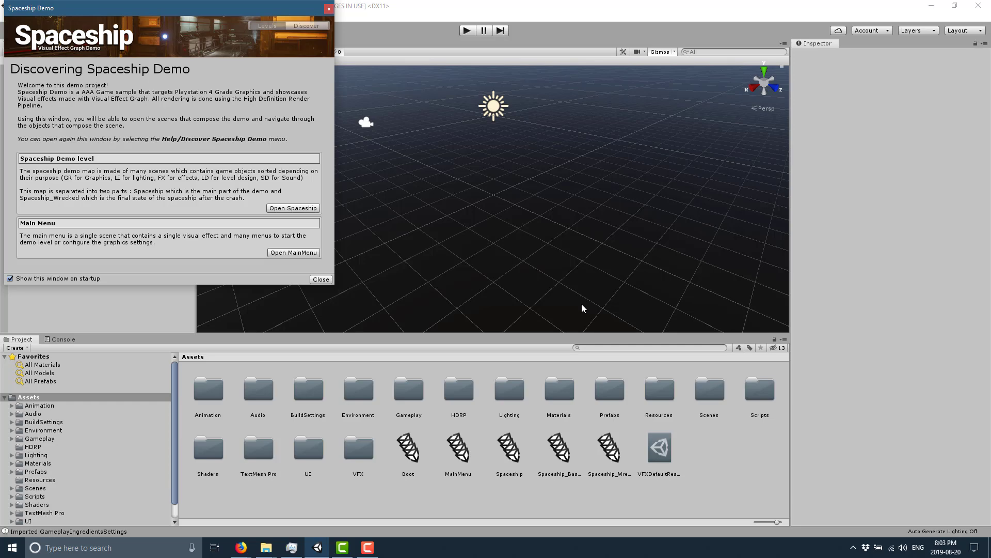
drag(197, 8, 551, 97)
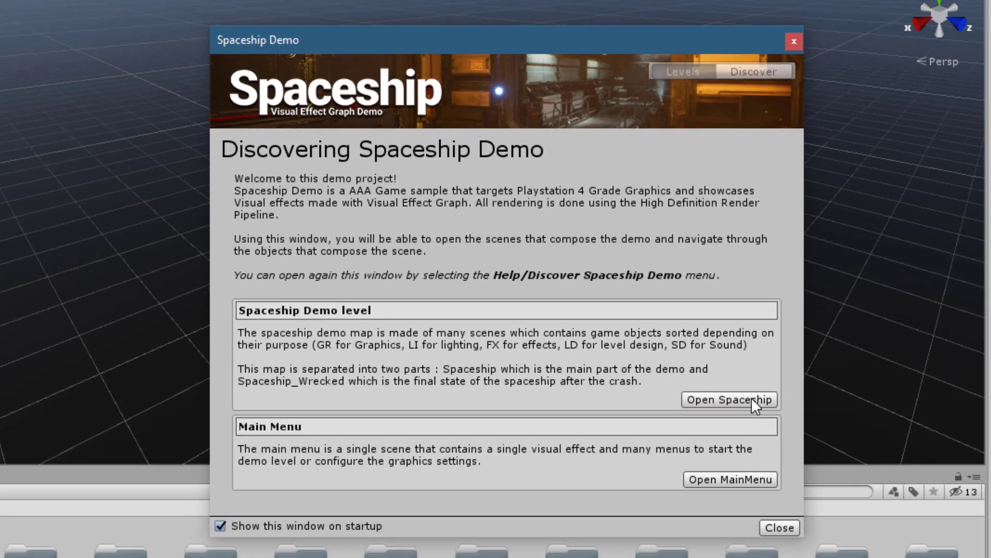
click(771, 421)
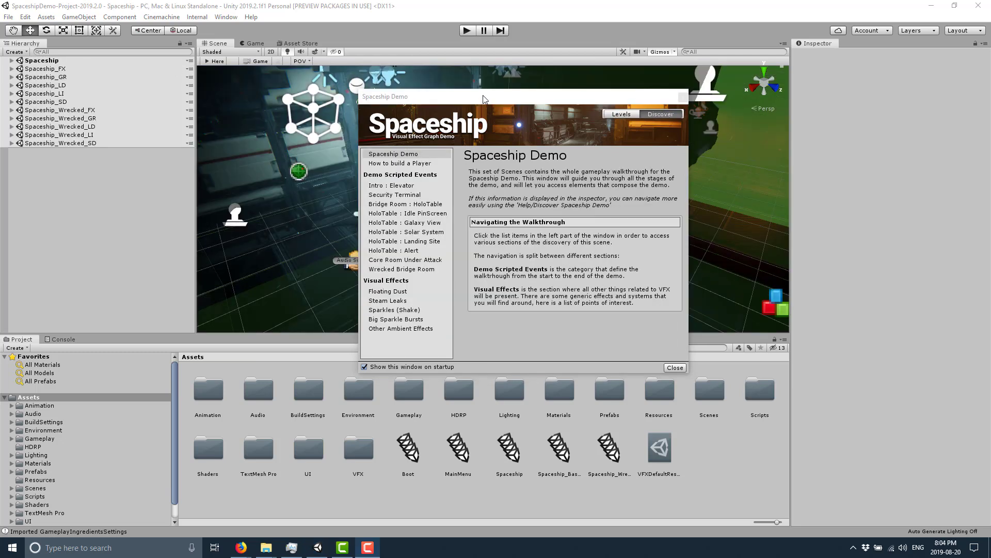
Step: Reposition the Spaceship Demo guide and show the Floating Dust visual effect page
click(507, 101)
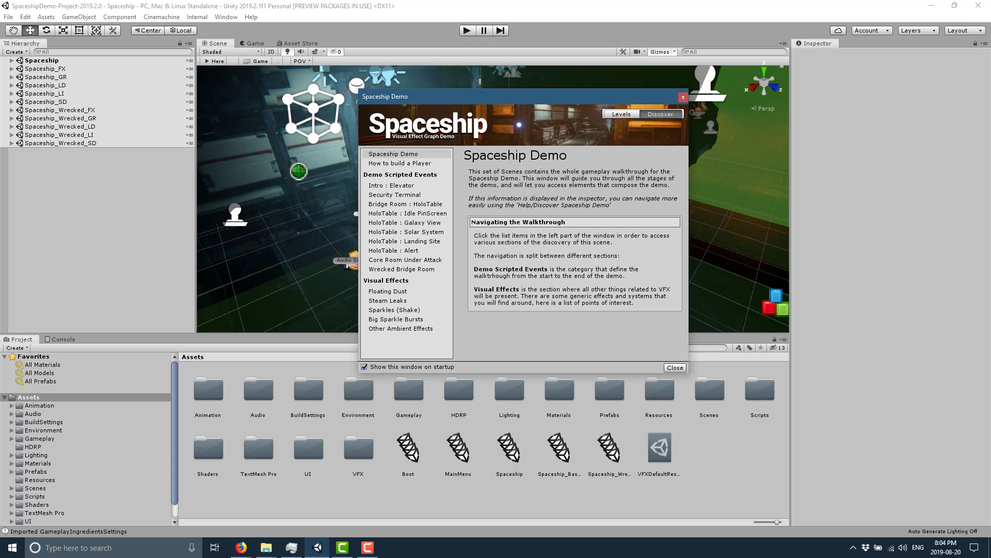
drag(551, 97, 466, 98)
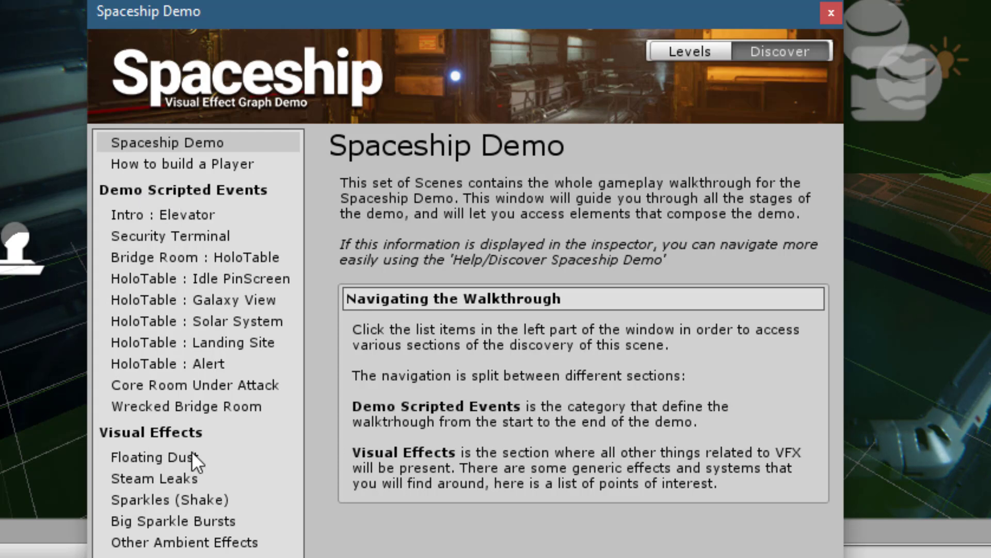
click(164, 457)
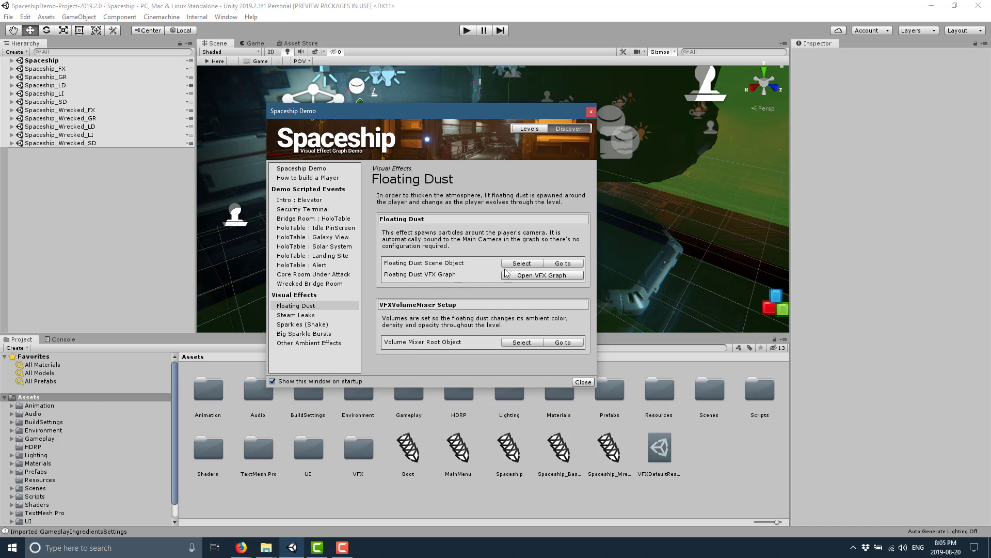
click(532, 278)
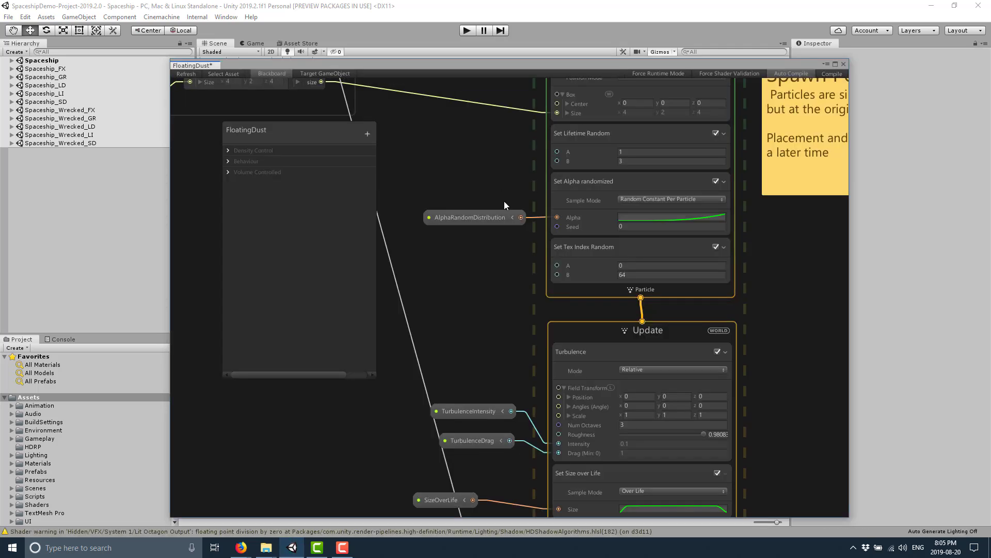
scroll(482, 245, down, 3)
middle_drag(476, 190, 680, 292)
scroll(680, 292, up, 2)
scroll(498, 302, up, 2)
scroll(664, 431, down, 2)
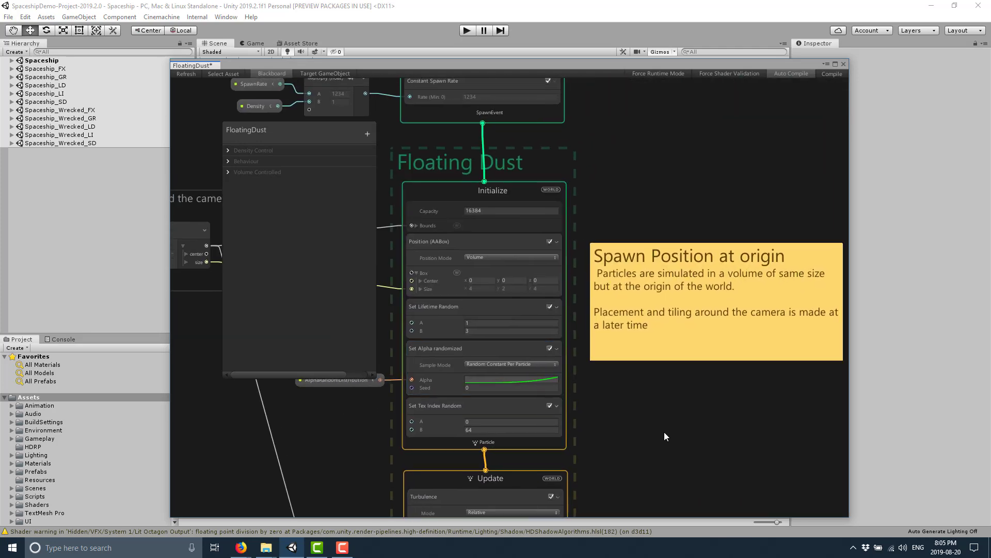
middle_drag(664, 432, 750, 220)
scroll(705, 227, down, 2)
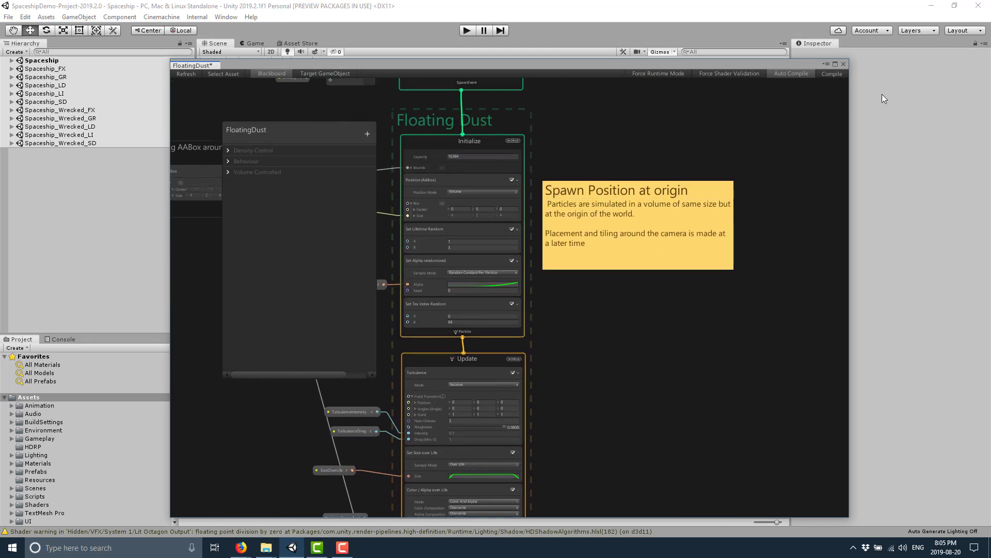
click(843, 62)
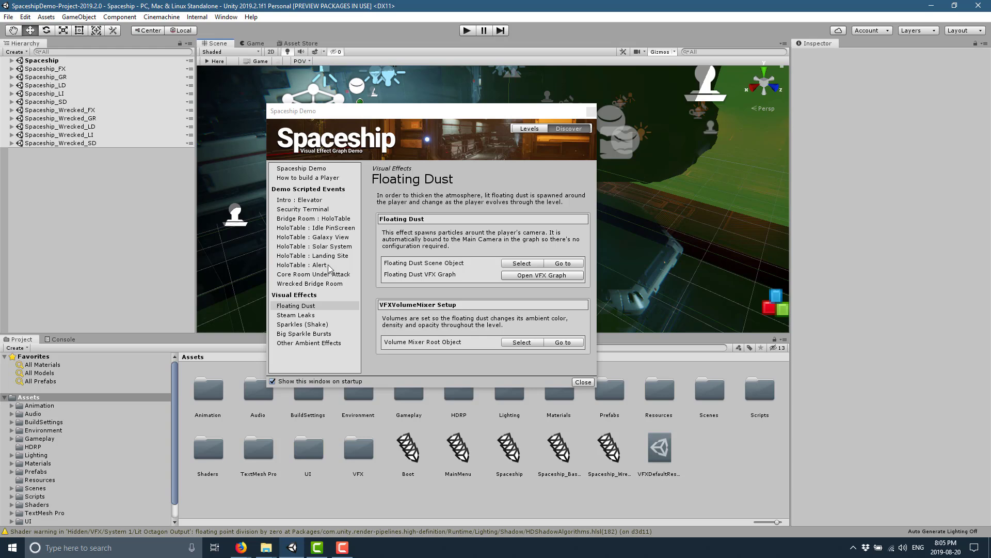
Step: Show the Core Room Under Attack guide page, shifting the guide window to view the room
click(315, 274)
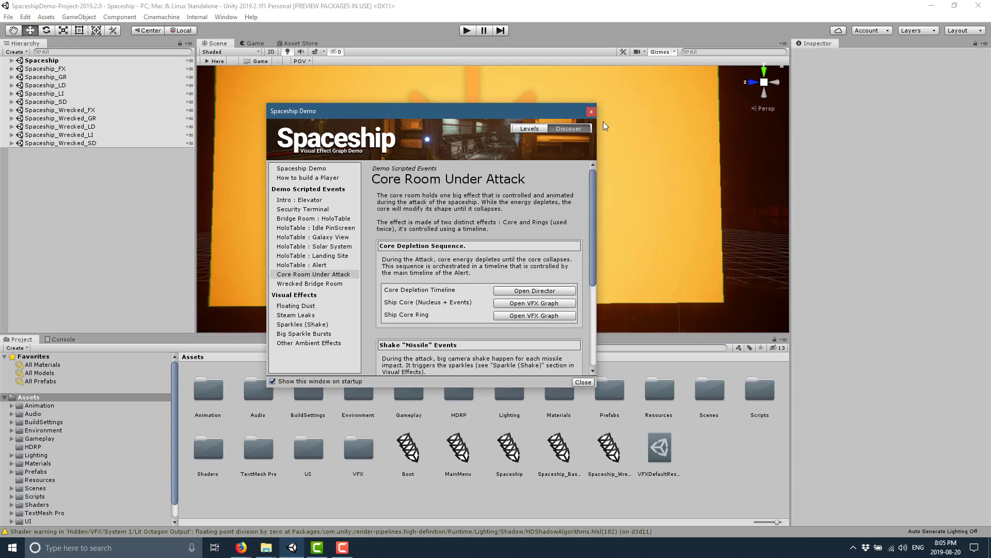
drag(483, 112, 766, 124)
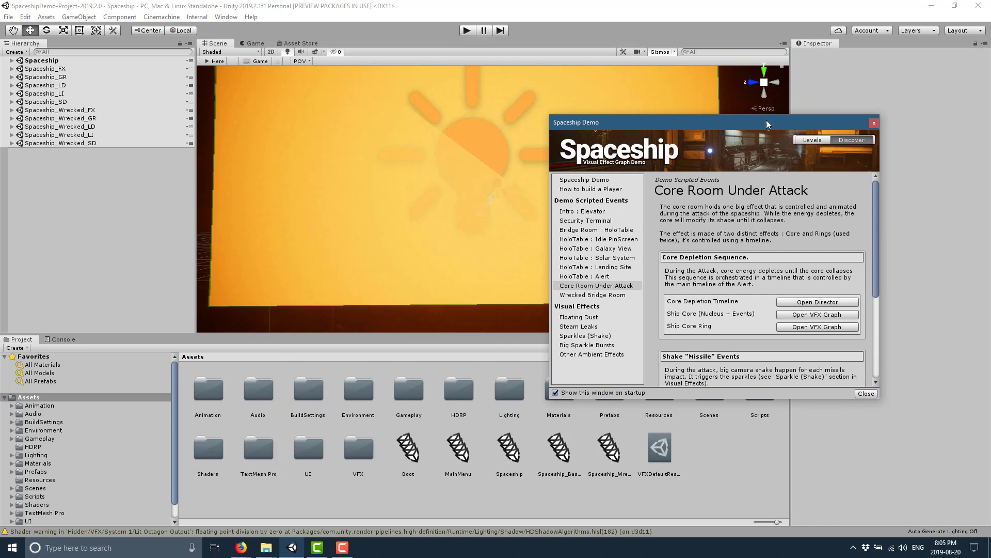
scroll(432, 200, down, 3)
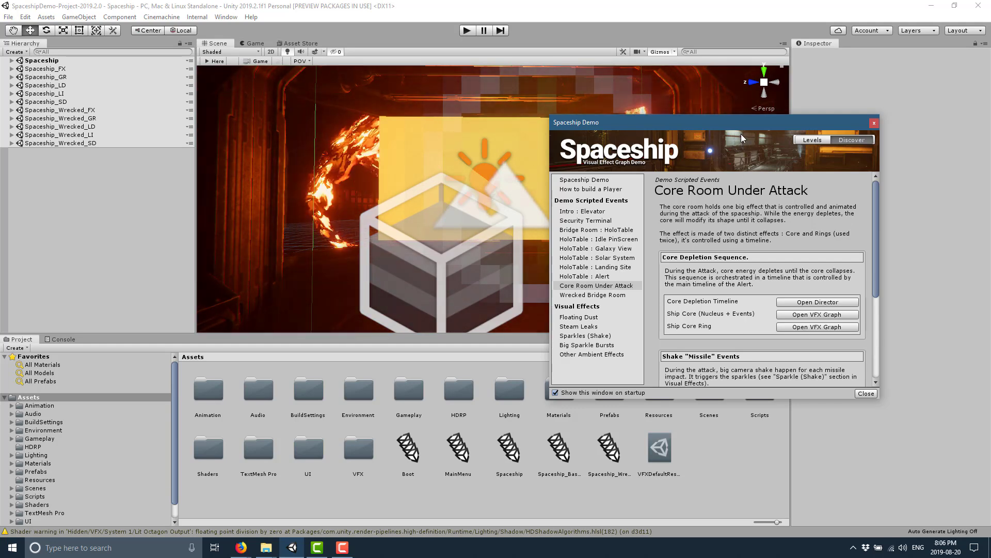
drag(743, 122, 514, 46)
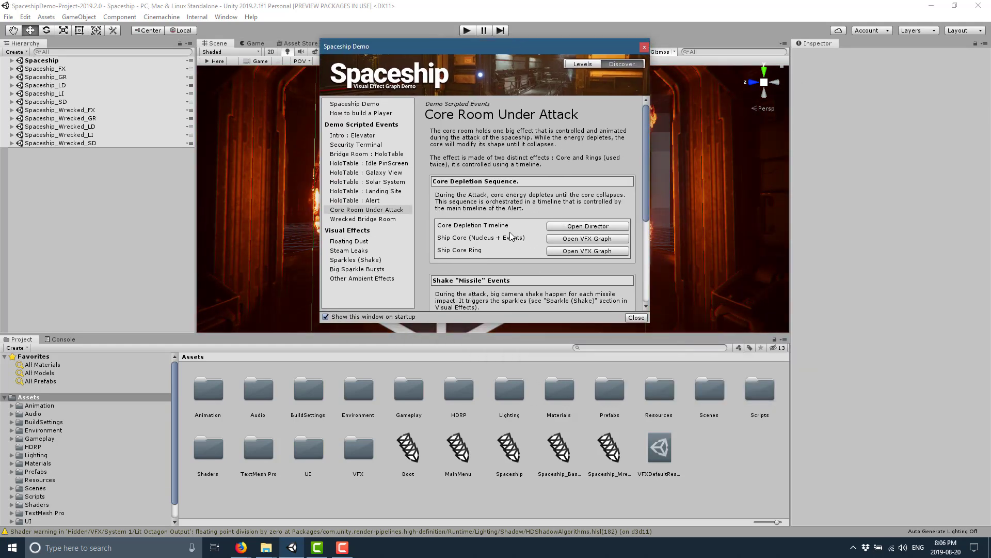
Step: Open the Core Depletion timeline and move the guide to reveal its tracks
click(582, 227)
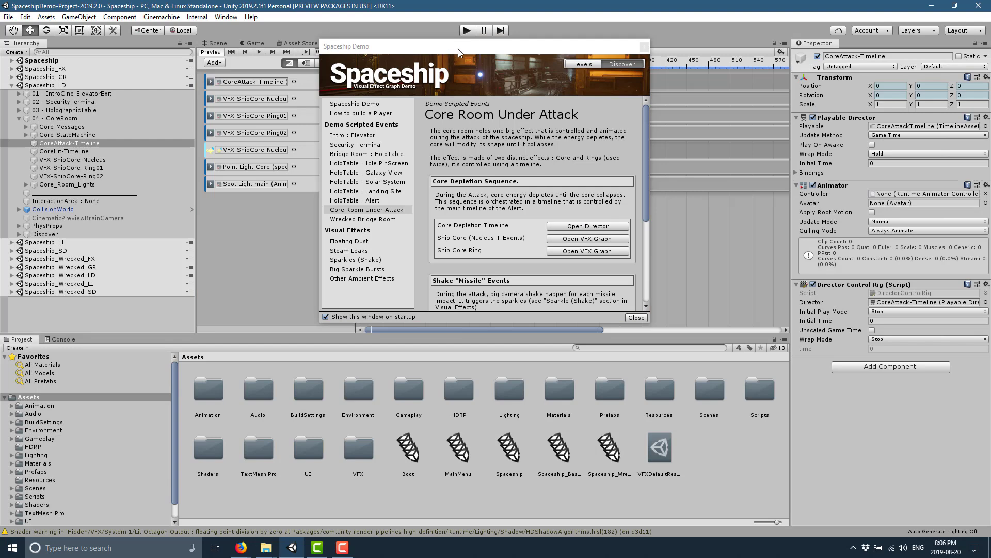
drag(464, 46, 709, 146)
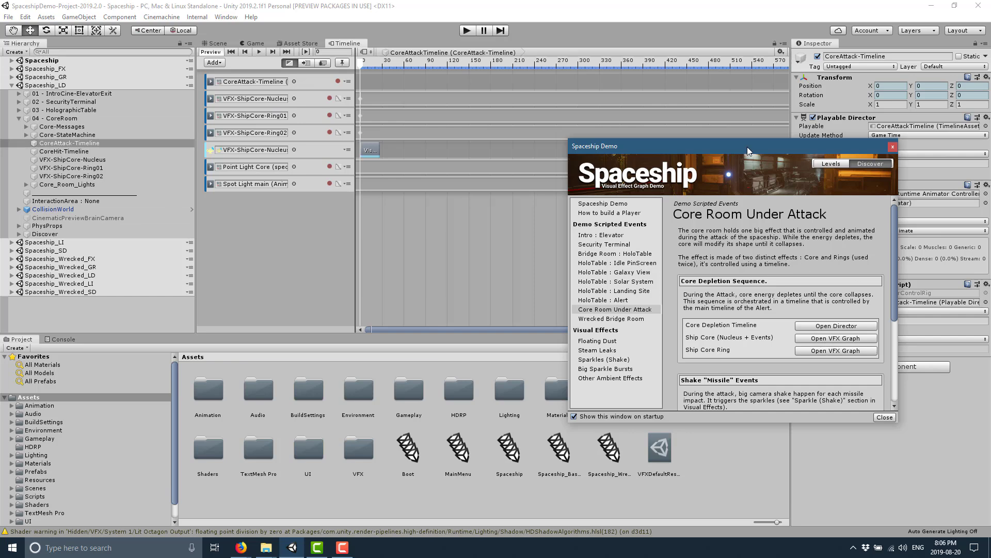
drag(742, 150, 614, 80)
scroll(683, 327, down, 3)
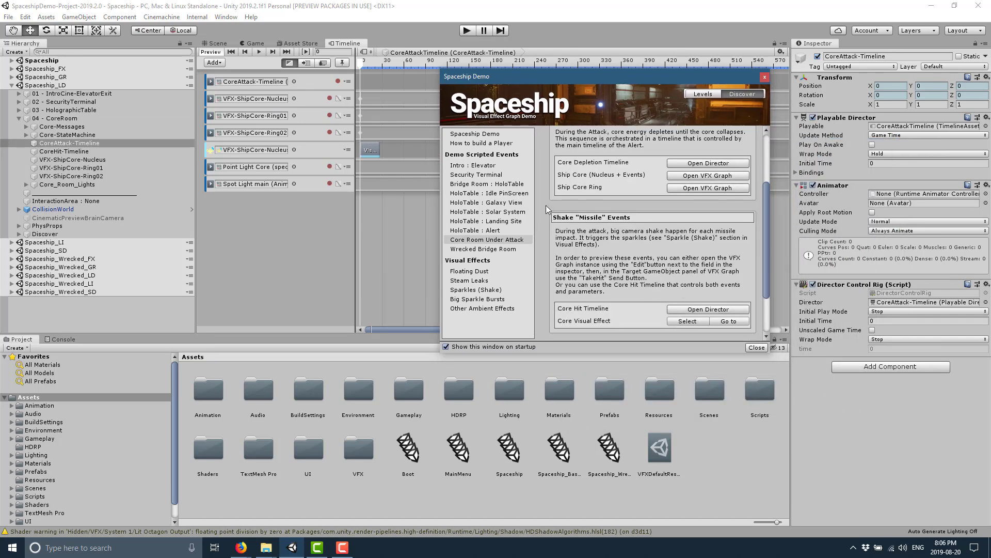
scroll(622, 232, down, 3)
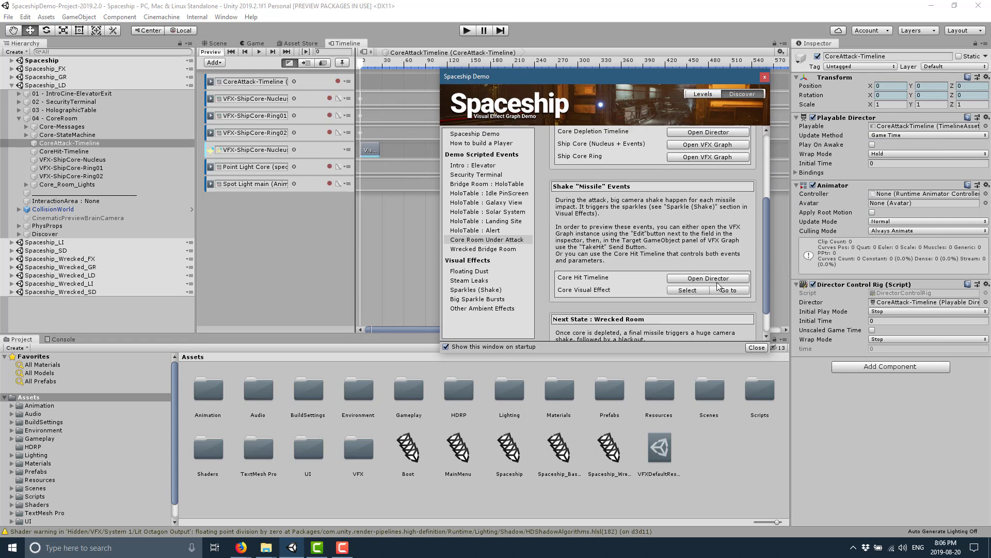
scroll(697, 278, up, 3)
scroll(686, 274, up, 3)
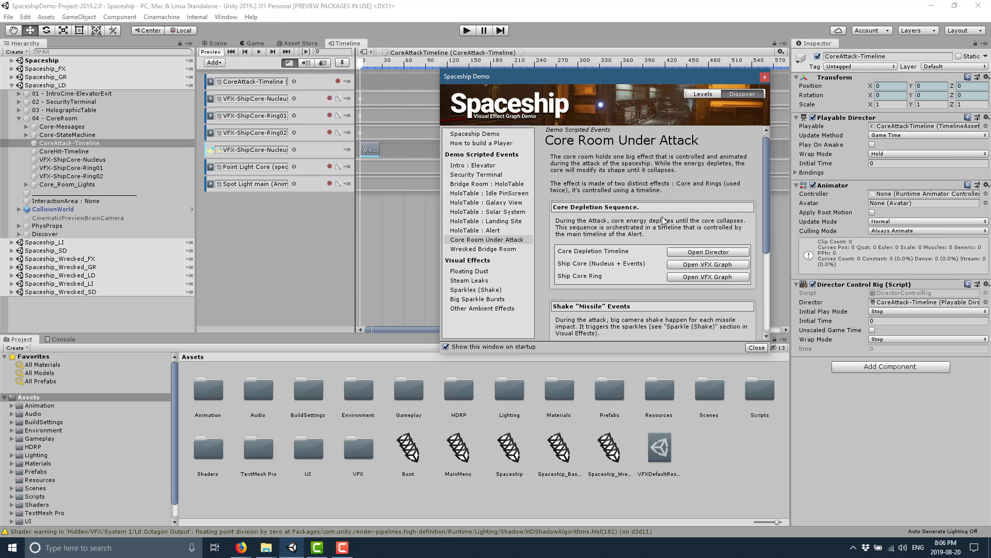
Step: Open the ShipCore-Nucleus VFX graph and inspect its Ark Initial Position, Multiply and Lerp nodes
click(716, 265)
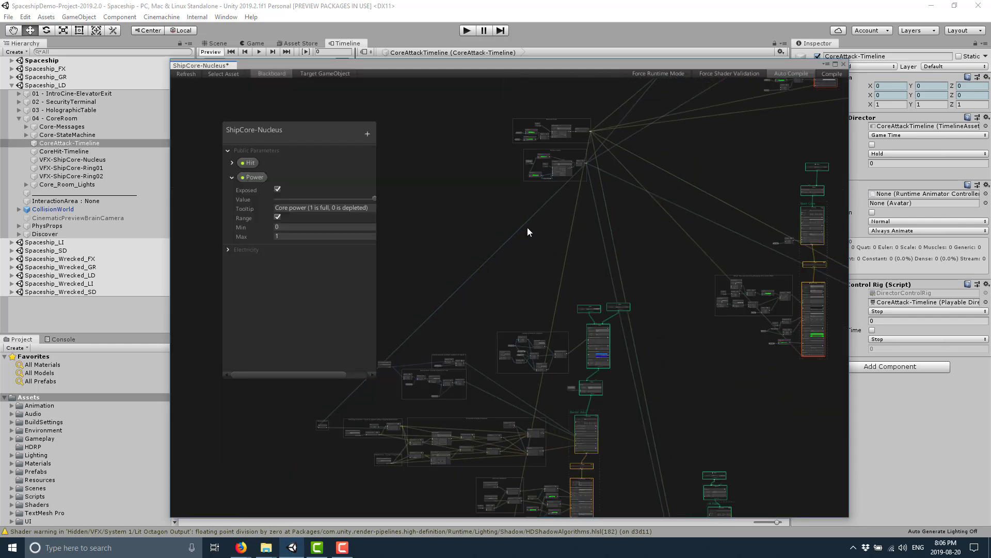
middle_drag(662, 258, 745, 209)
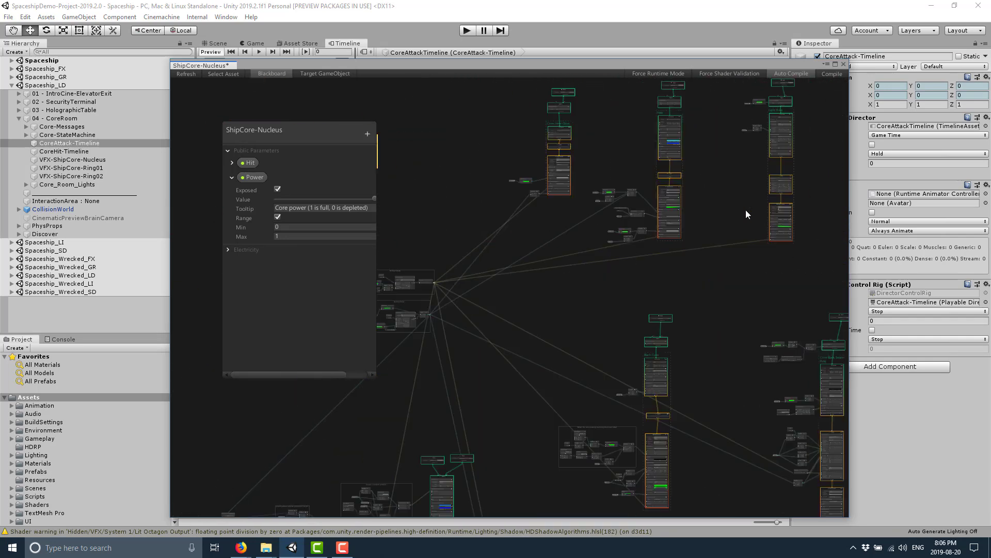
scroll(584, 317, up, 3)
scroll(476, 316, up, 5)
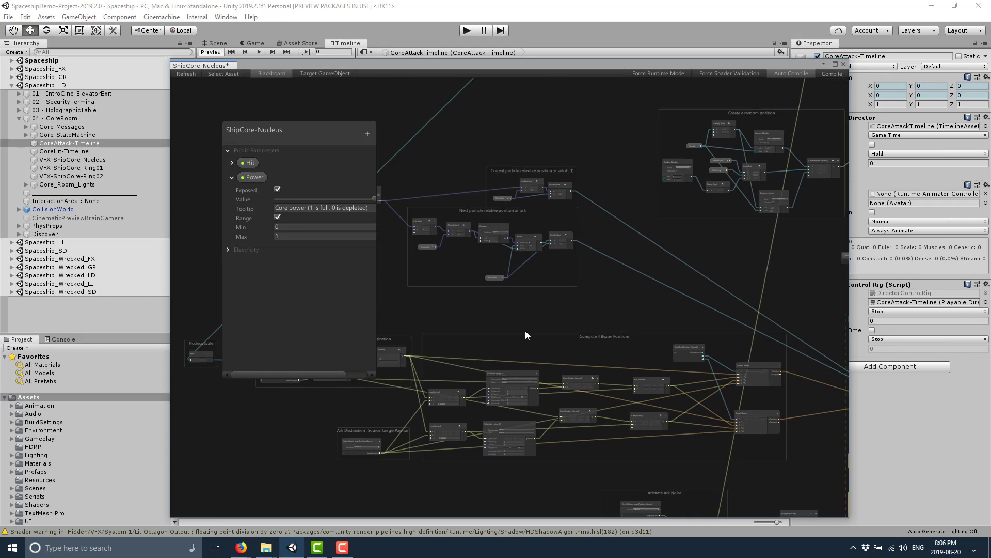
middle_drag(540, 272, 849, 196)
scroll(646, 245, up, 2)
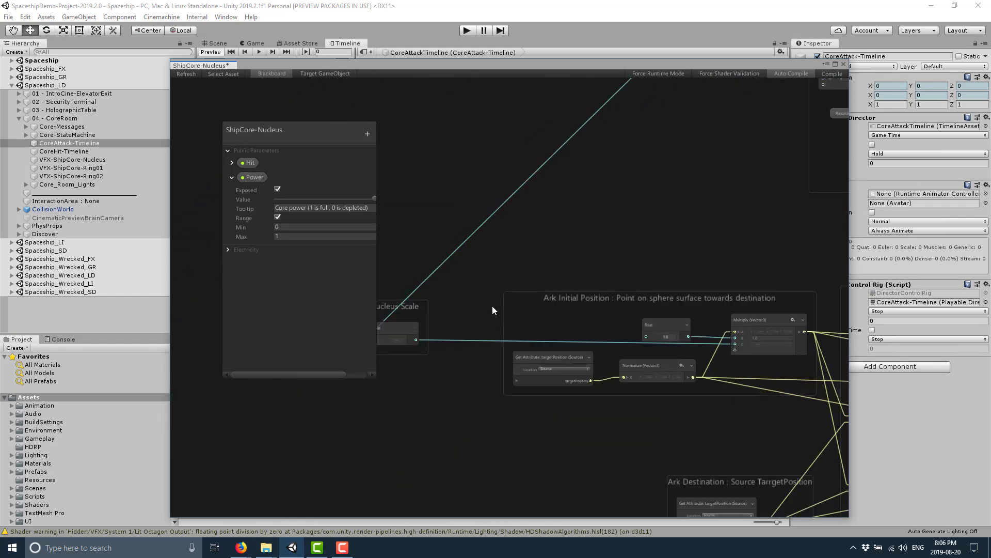
middle_drag(678, 195, 665, 376)
scroll(771, 460, up, 10)
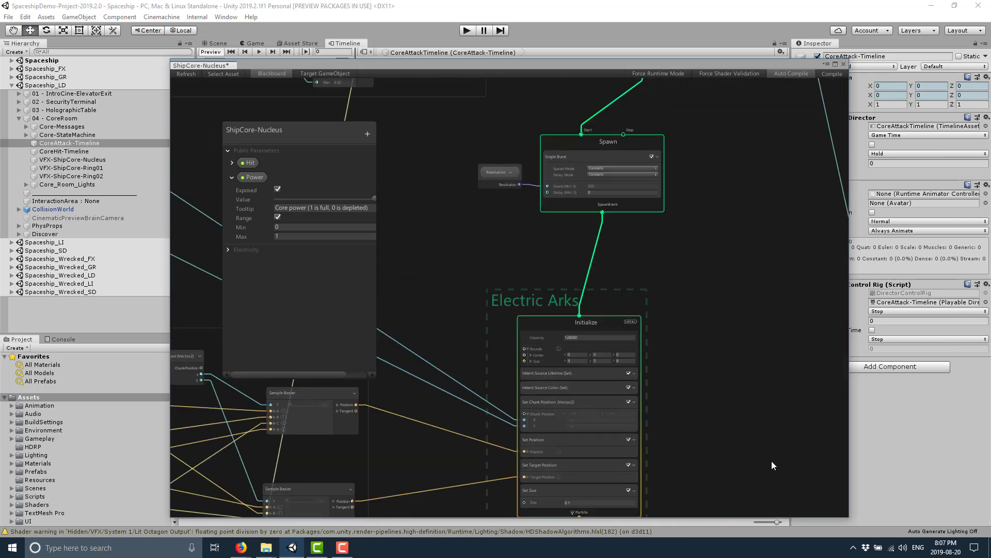
middle_drag(772, 273, 752, 244)
Step: Select the Public Parameters group and compile the ShipCore-Nucleus graph
scroll(680, 354, down, 3)
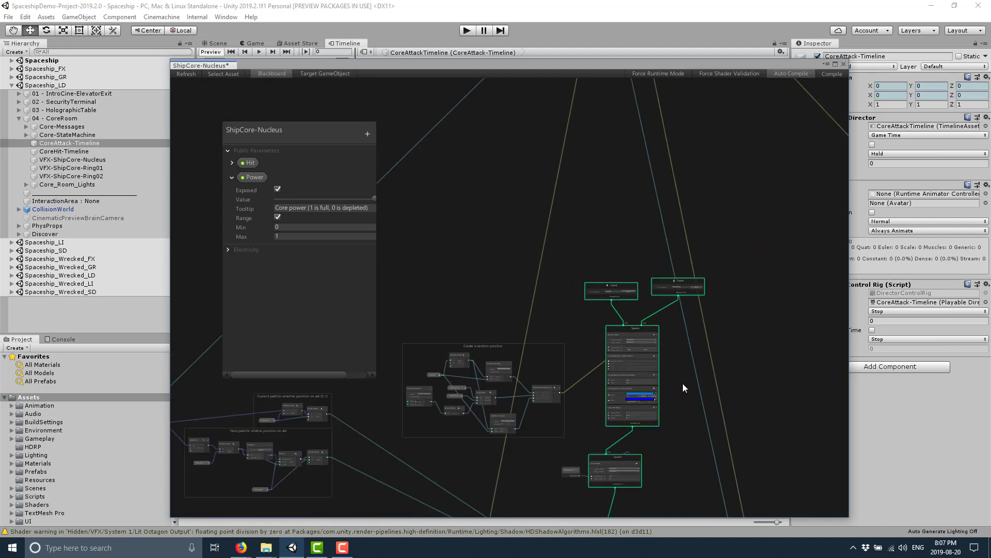
scroll(683, 384, down, 5)
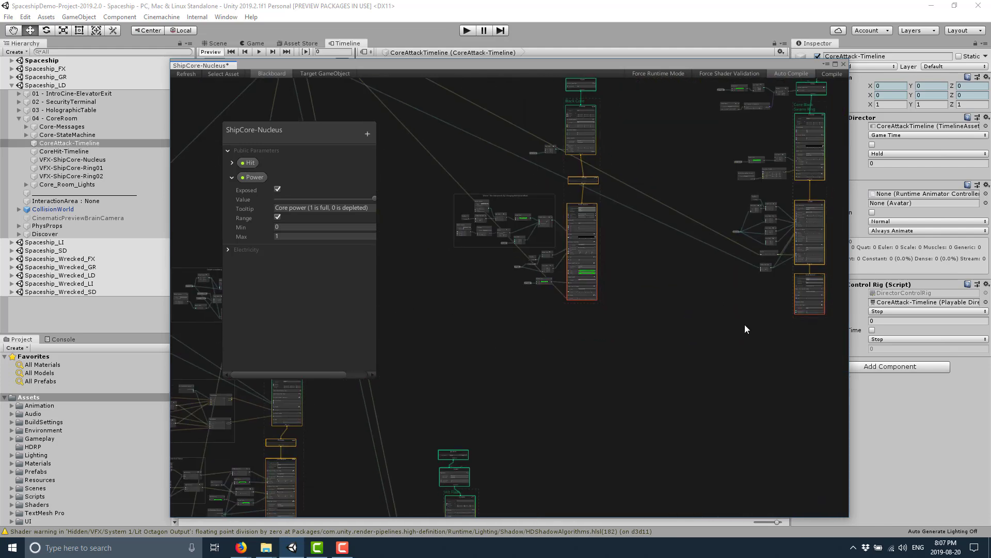
scroll(629, 290, down, 3)
scroll(725, 295, up, 3)
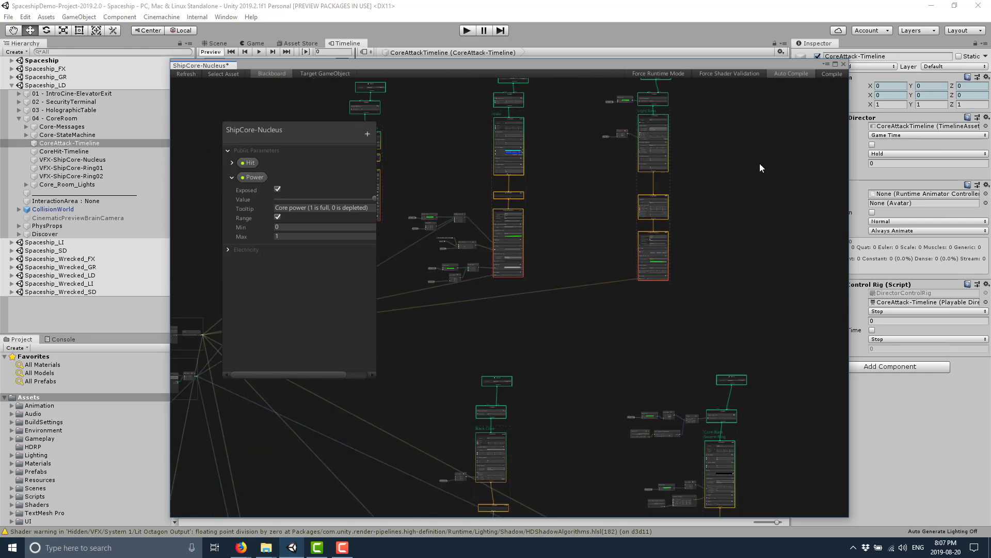
scroll(754, 181, up, 5)
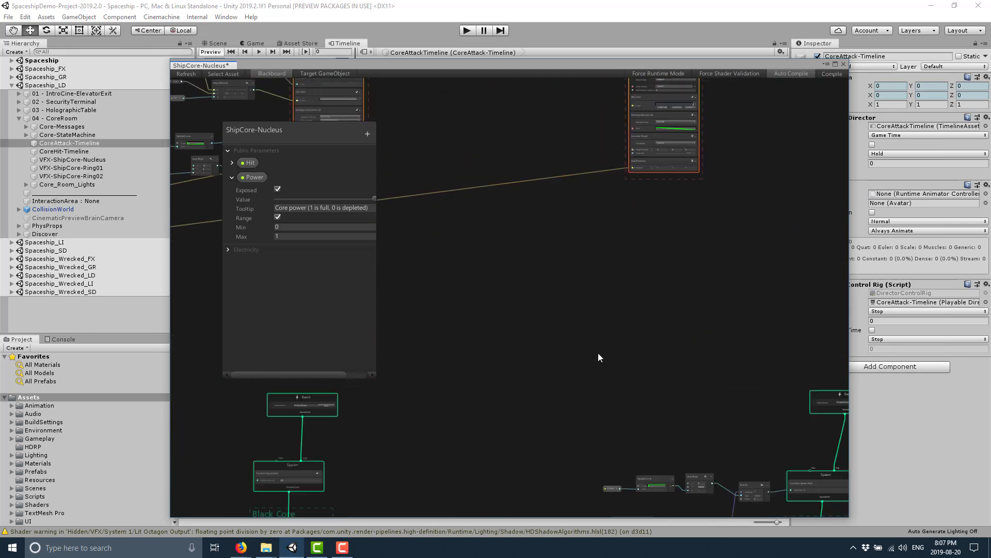
scroll(676, 379, down, 3)
scroll(755, 287, up, 3)
click(274, 150)
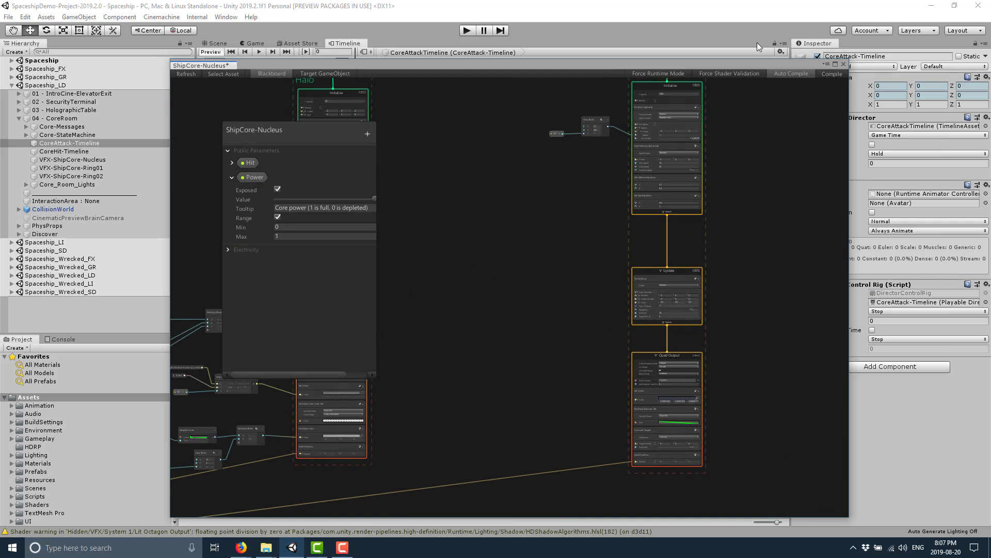
click(839, 72)
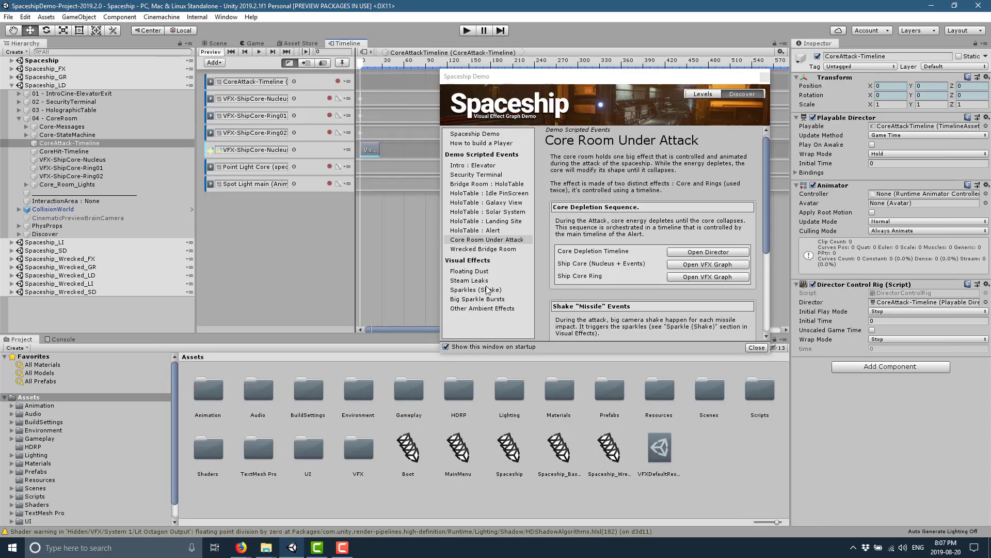
Step: Close the Spaceship Demo guide and open the MainMenu scene from Assets > Scenes > MainMenu
click(755, 348)
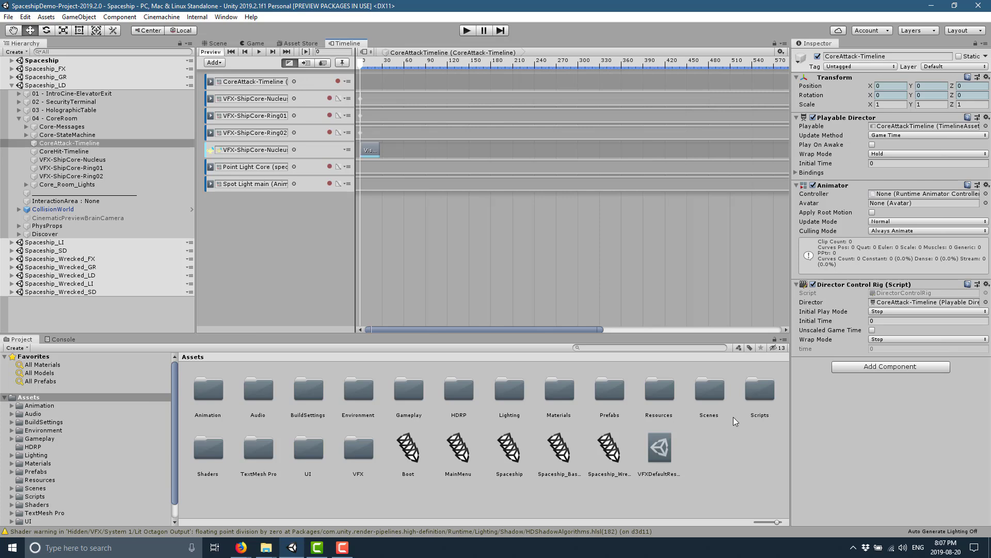
double_click(698, 391)
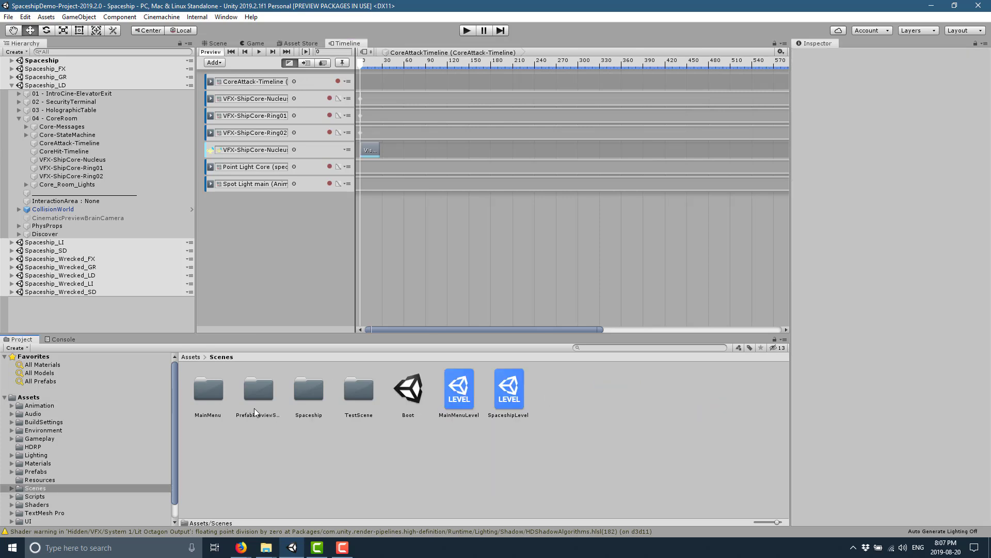
double_click(202, 389)
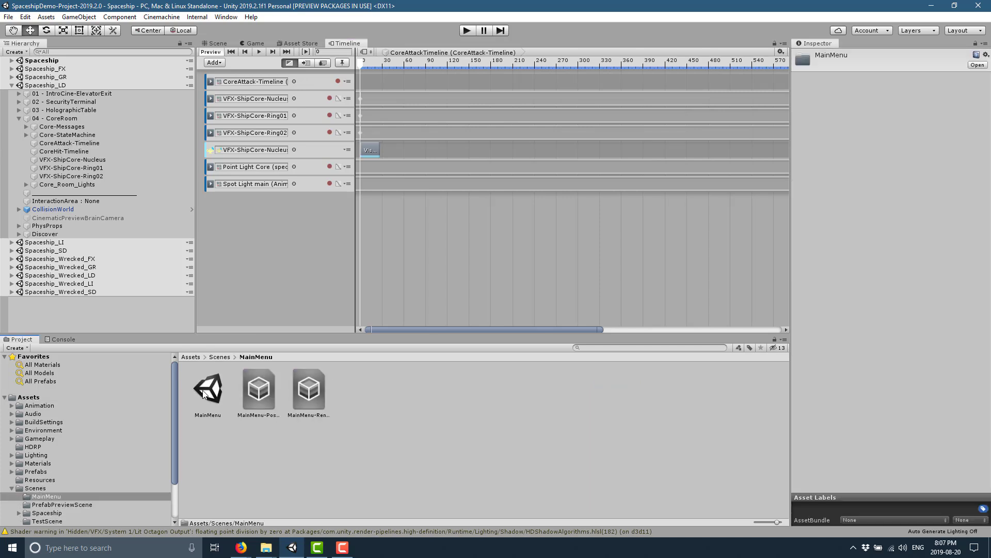
click(208, 389)
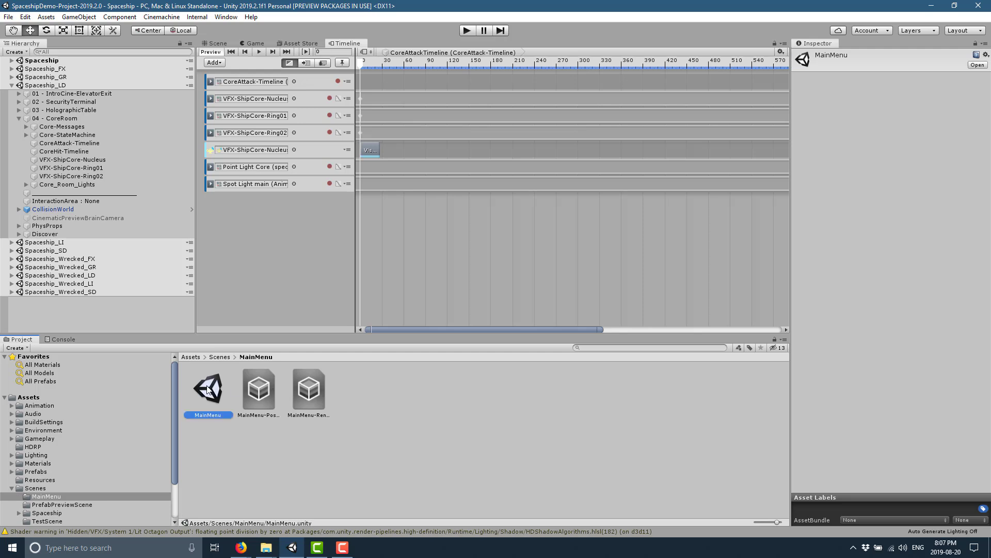
double_click(208, 389)
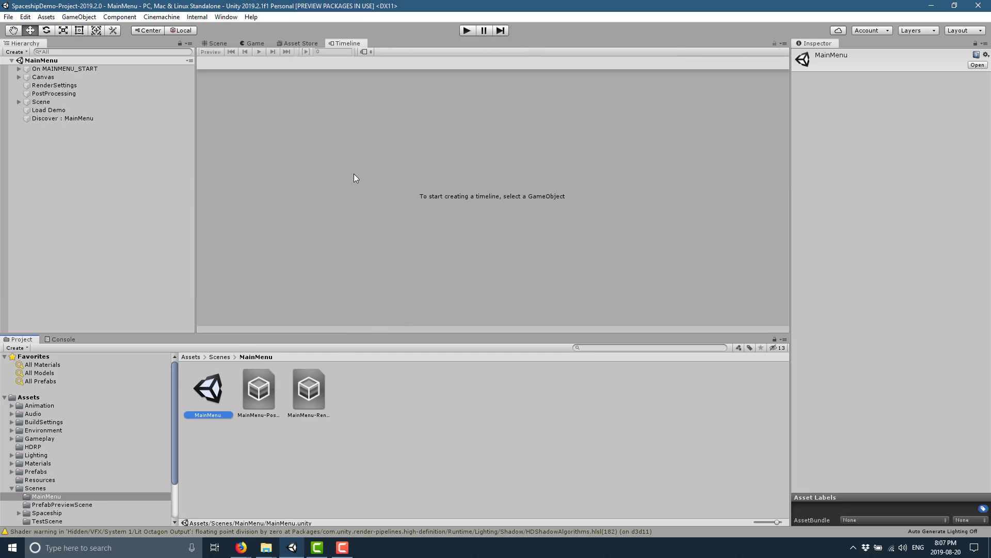
Step: Switch the MainMenu scene to the Scene view and orbit around its wall and floor grid
click(214, 44)
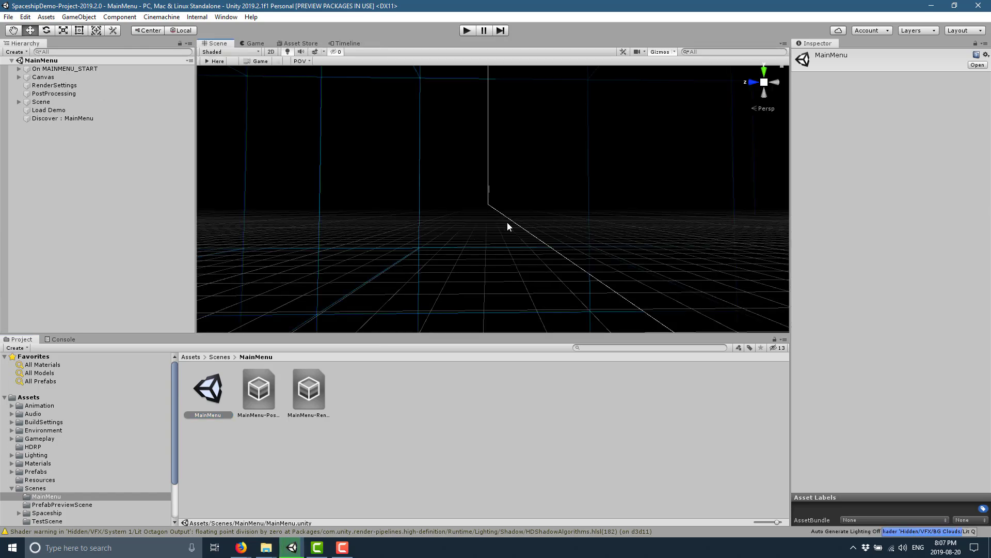
scroll(648, 234, up, 5)
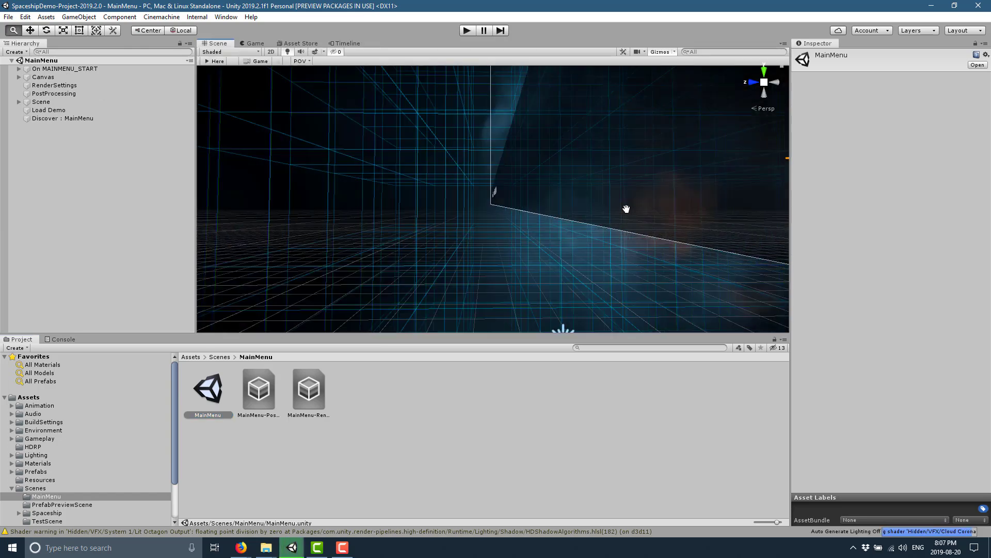
drag(626, 209, 315, 228)
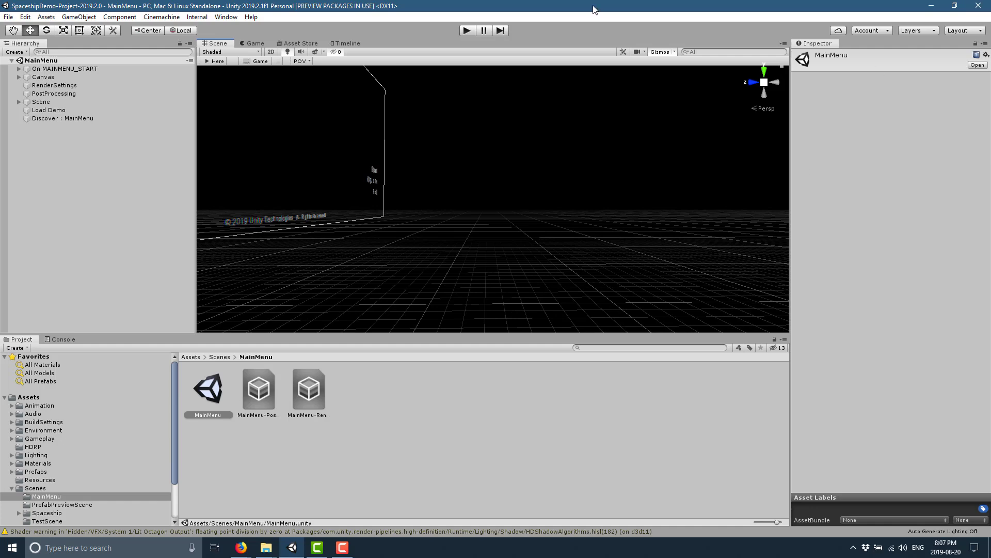
scroll(389, 273, down, 3)
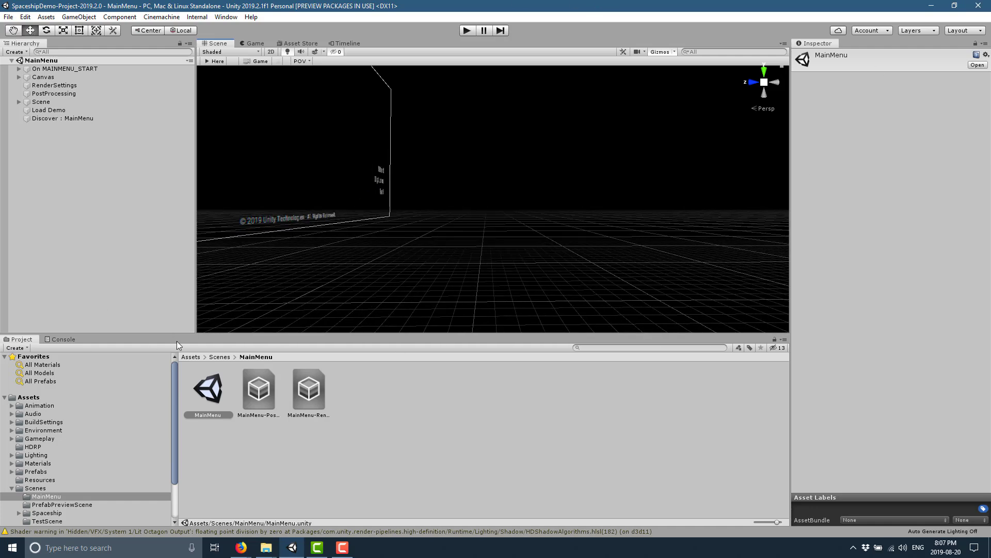
Step: Return to the Unity blog's Spaceship Visual Effect Graph Demo 2019.2 post in Firefox and scroll to its top
mouse_move(242, 546)
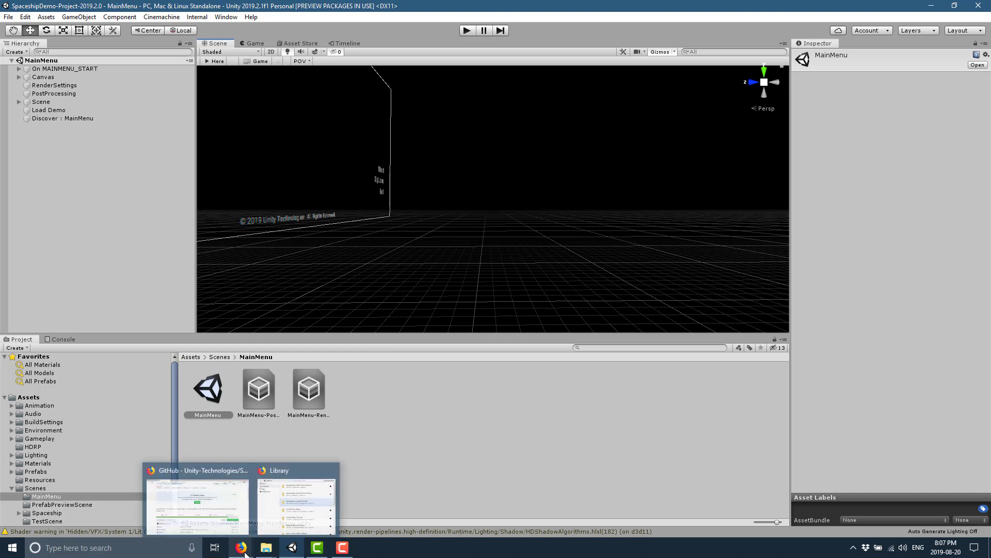
click(213, 517)
key(ctrl+Tab)
scroll(342, 489, up, 10)
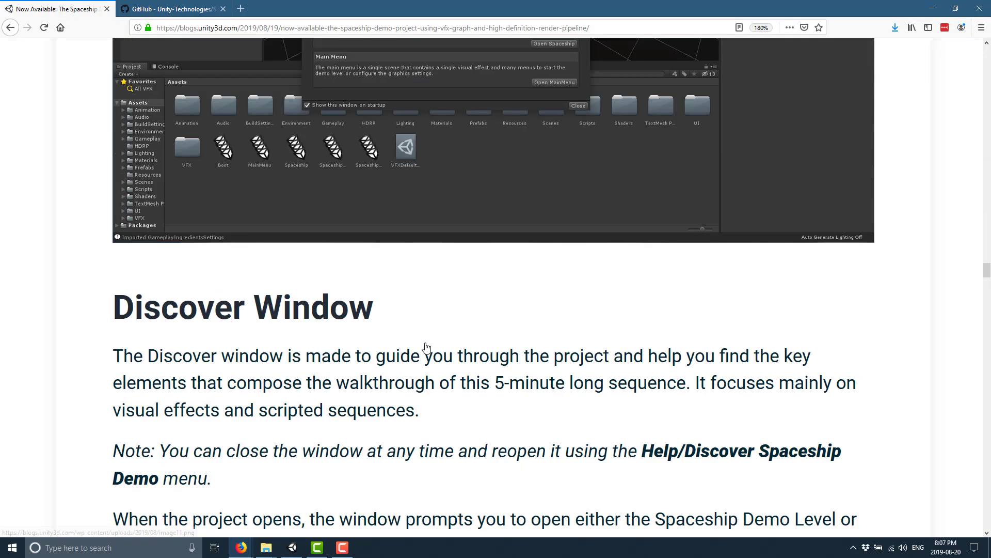
scroll(423, 343, up, 20)
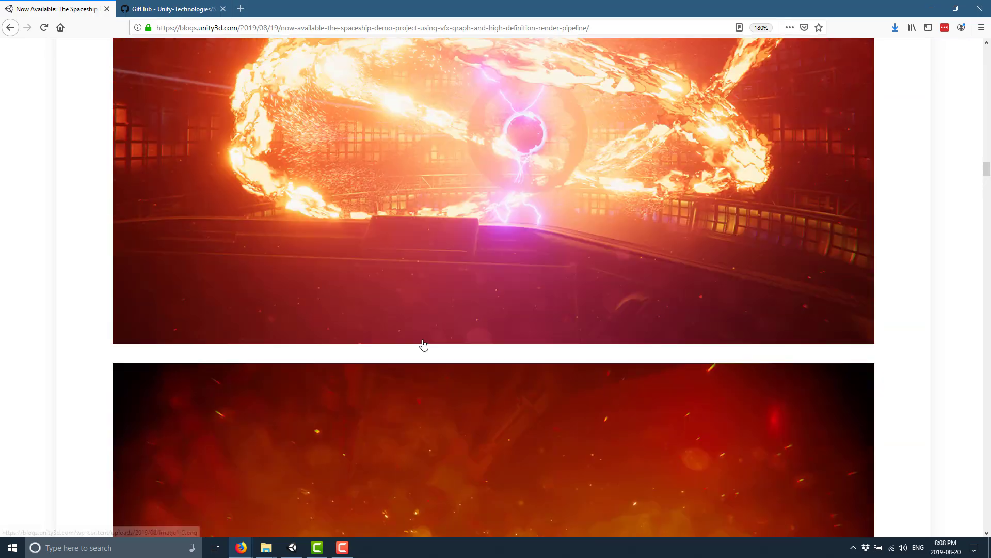
scroll(424, 344, up, 20)
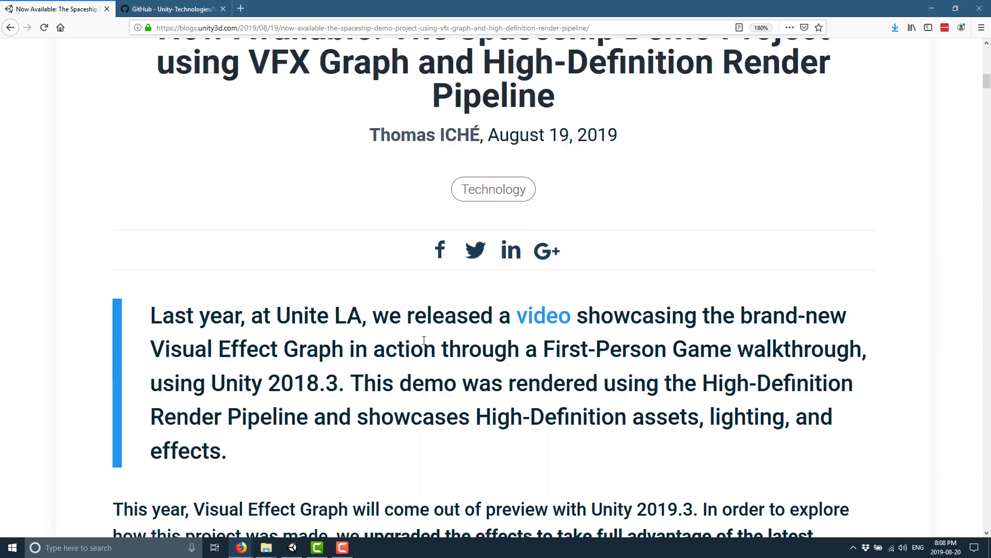
scroll(424, 341, up, 3)
scroll(423, 341, down, 6)
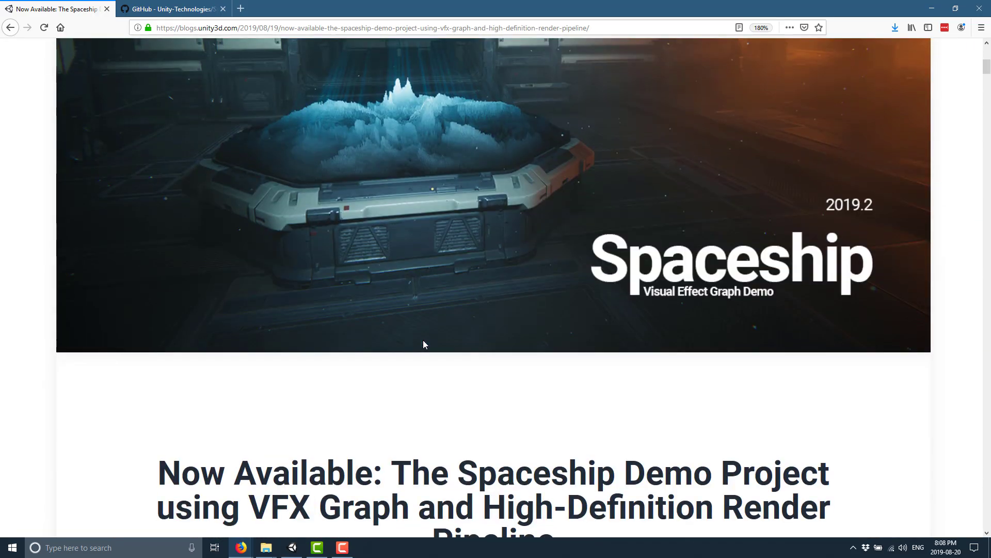
scroll(423, 342, up, 3)
scroll(423, 343, up, 1)
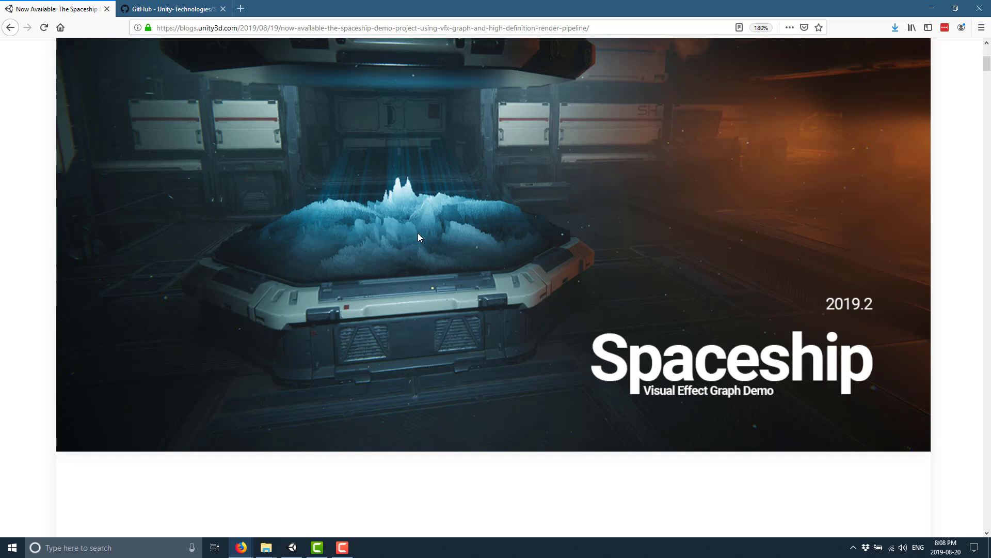
scroll(855, 233, up, 3)
scroll(840, 233, down, 10)
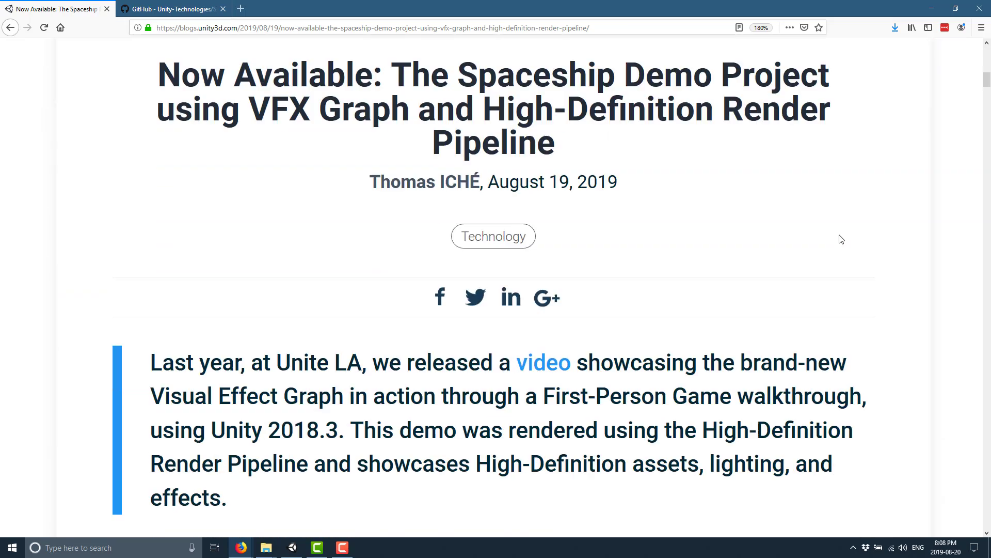
scroll(840, 239, down, 15)
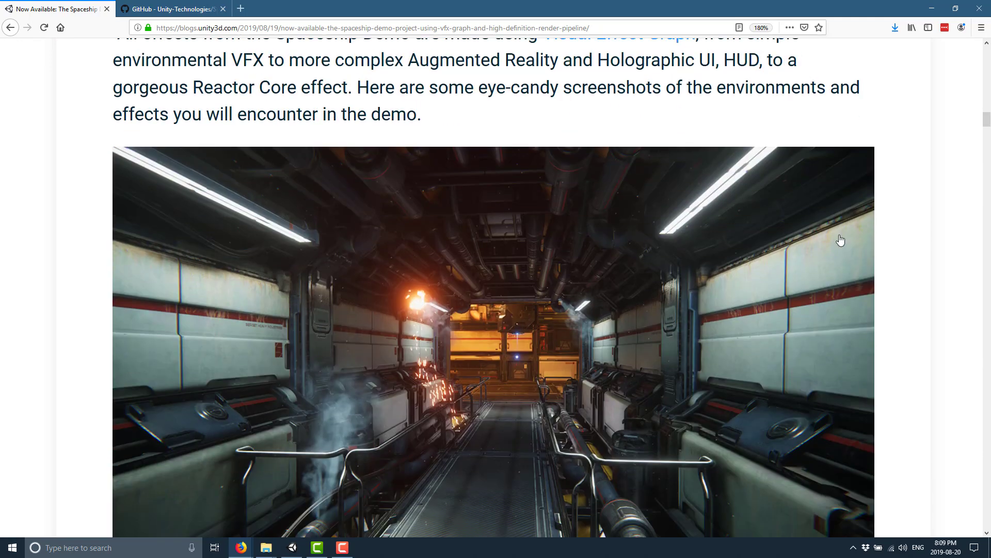
scroll(841, 240, down, 6)
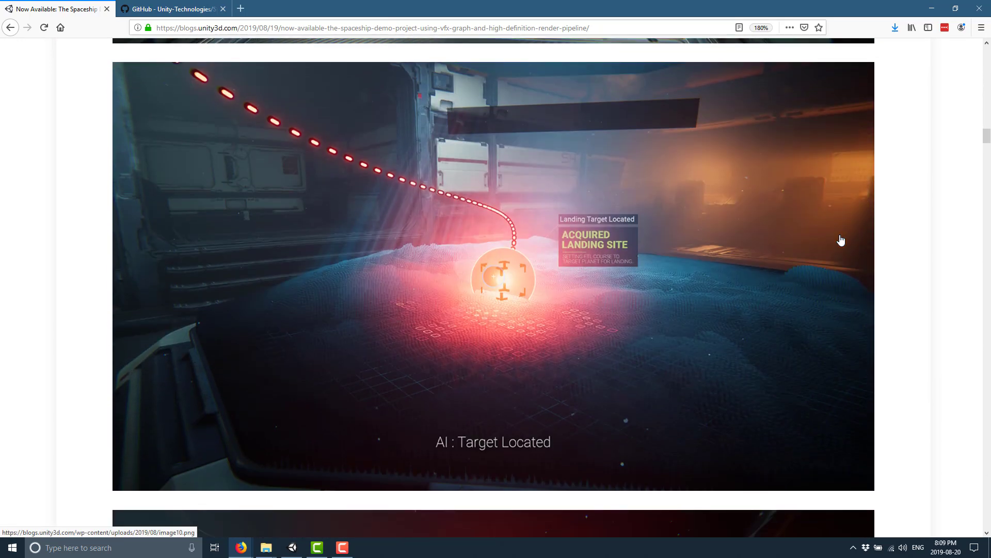
scroll(841, 241, down, 10)
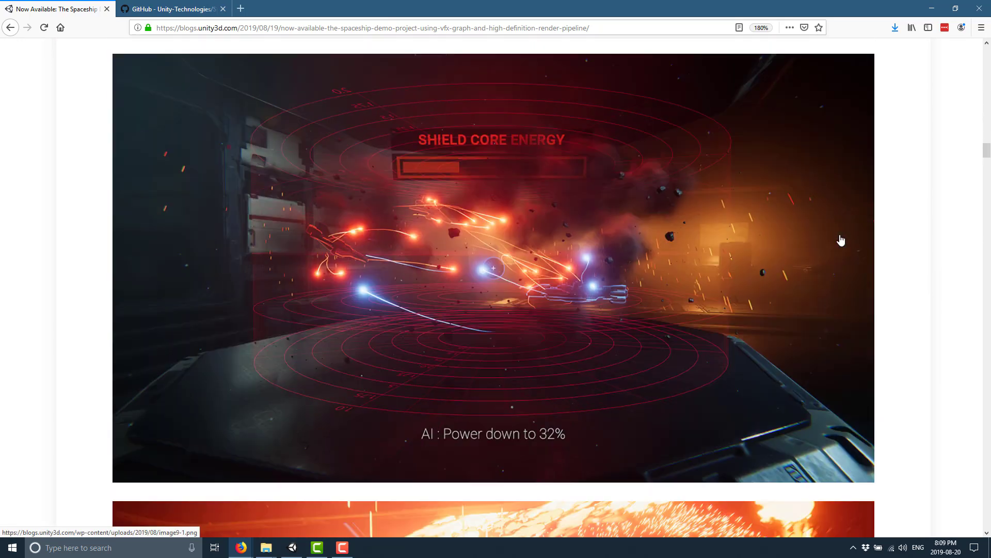
scroll(841, 240, down, 20)
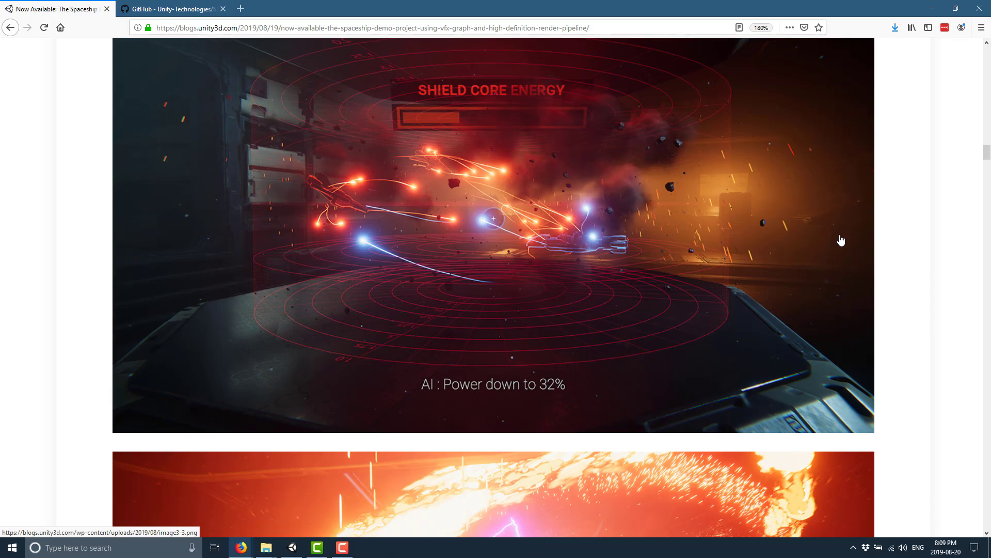
scroll(842, 240, down, 14)
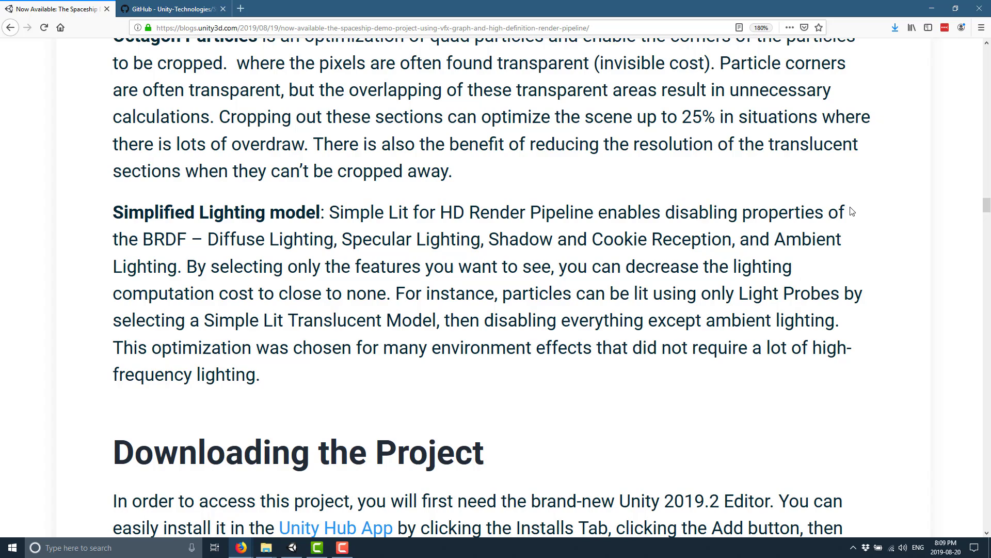
scroll(640, 267, down, 15)
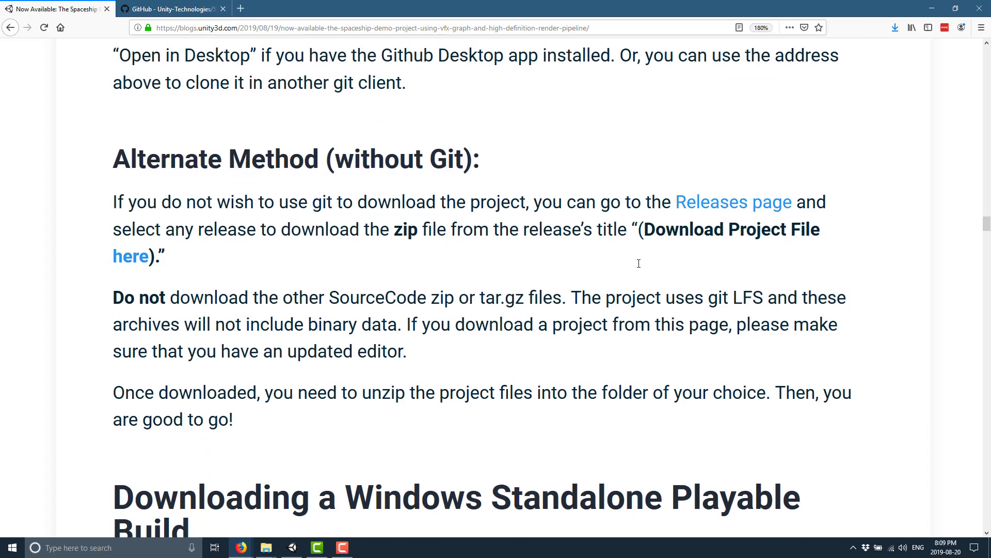
scroll(640, 268, down, 3)
scroll(675, 212, up, 10)
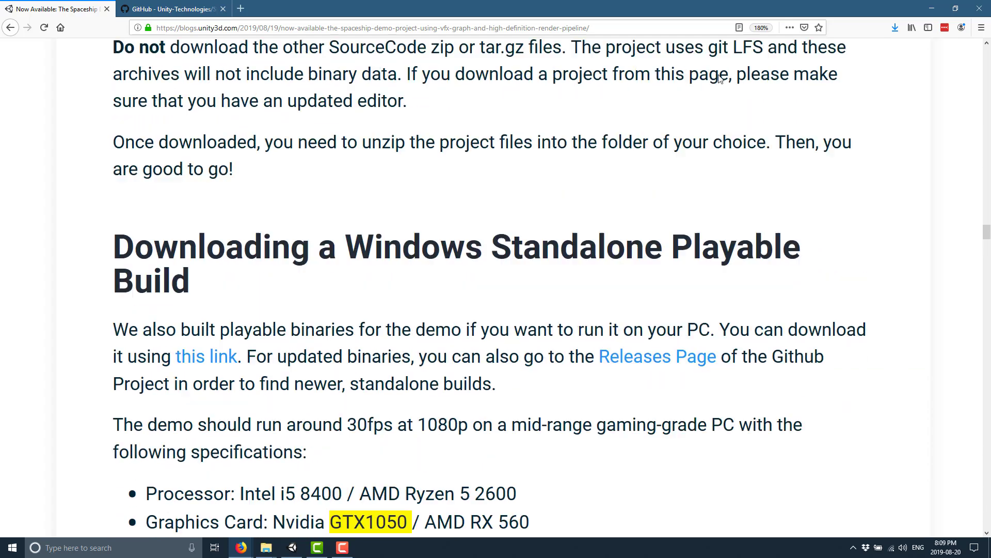
scroll(720, 79, up, 20)
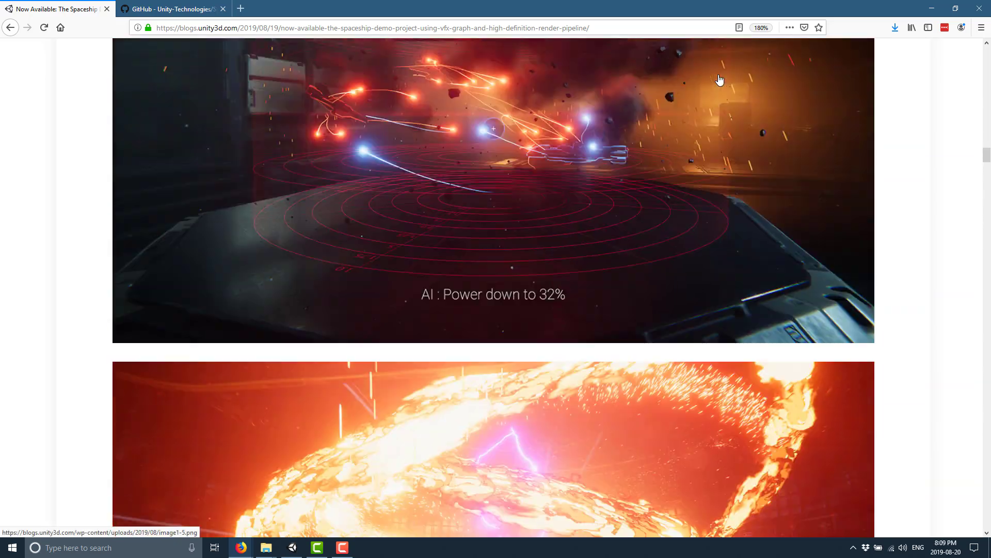
scroll(721, 79, up, 20)
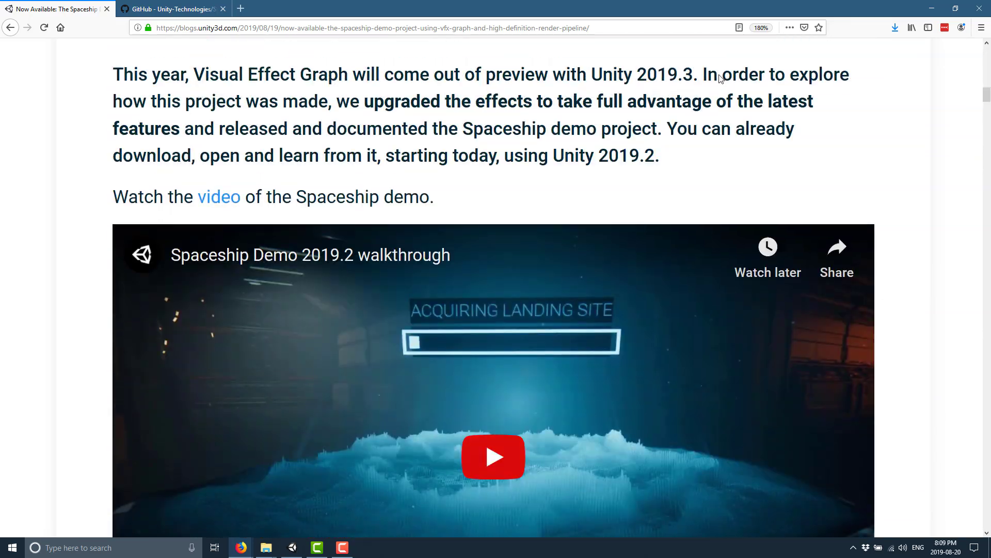
scroll(720, 74, up, 6)
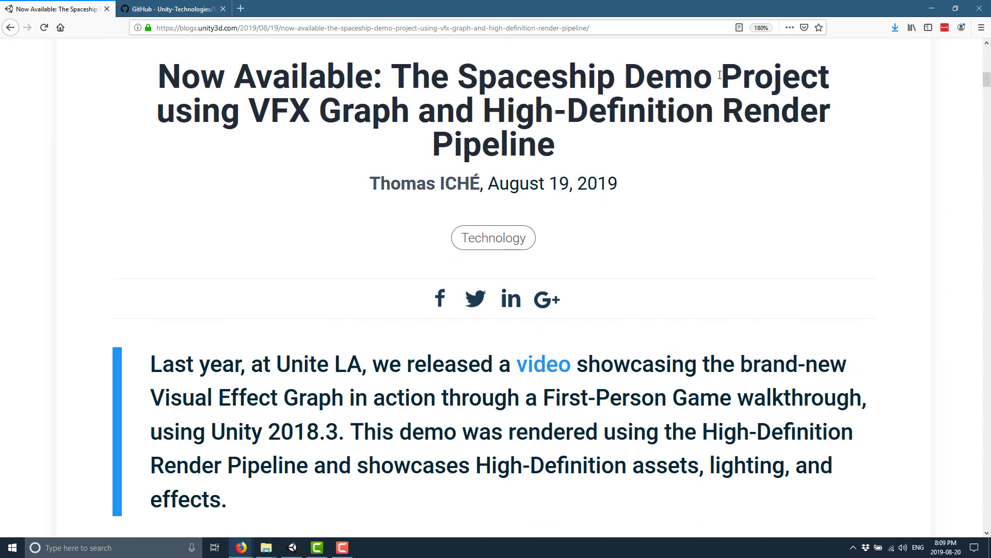